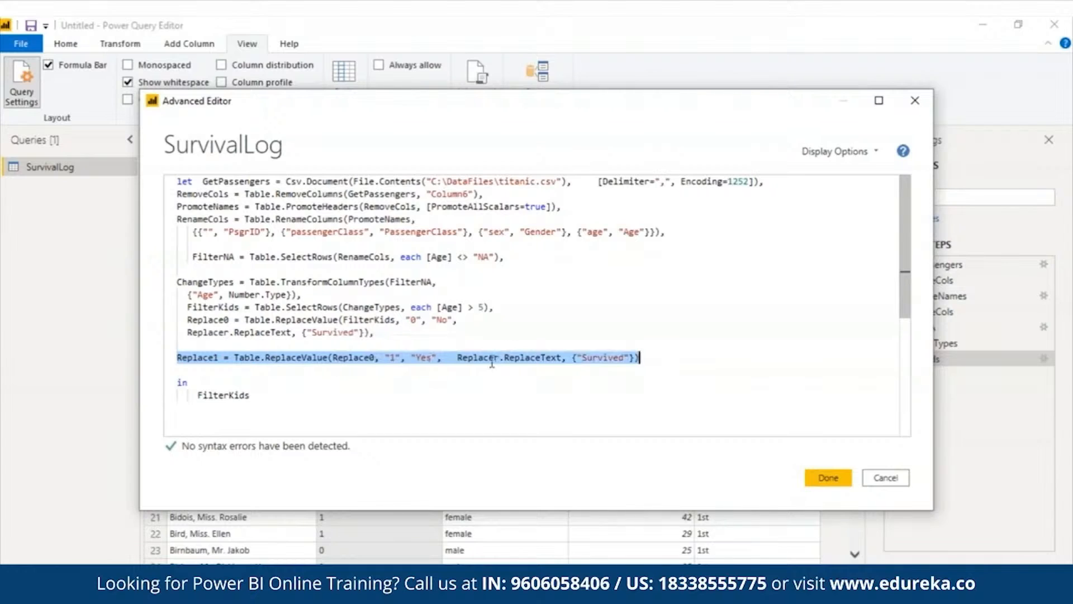
Change the query's final output step from FilterKids to Replace0 and apply the edited query
left_click(676, 345)
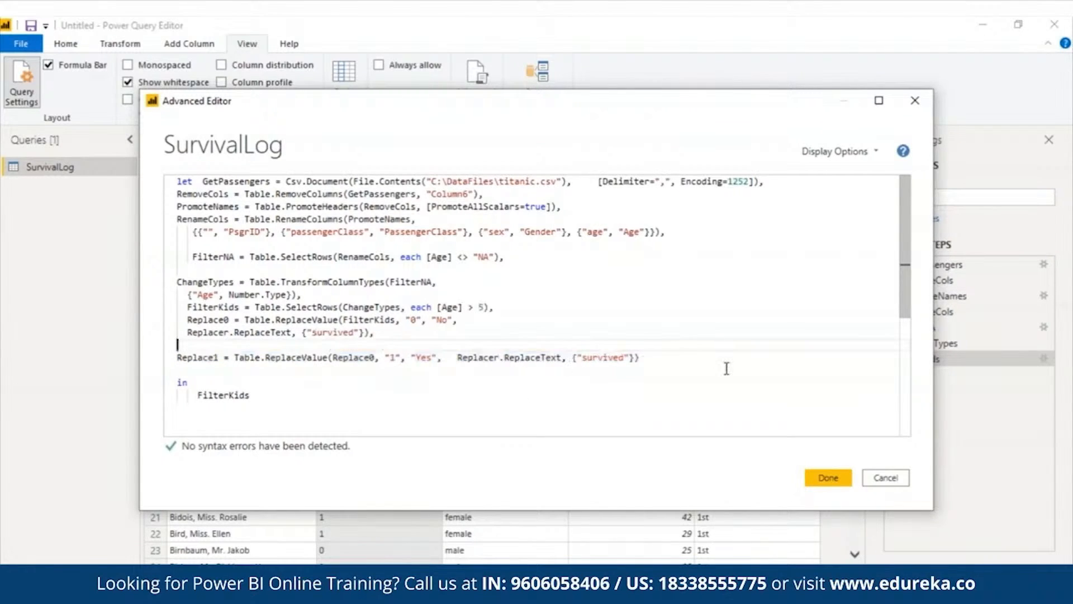
left_click_drag(199, 398, 260, 395)
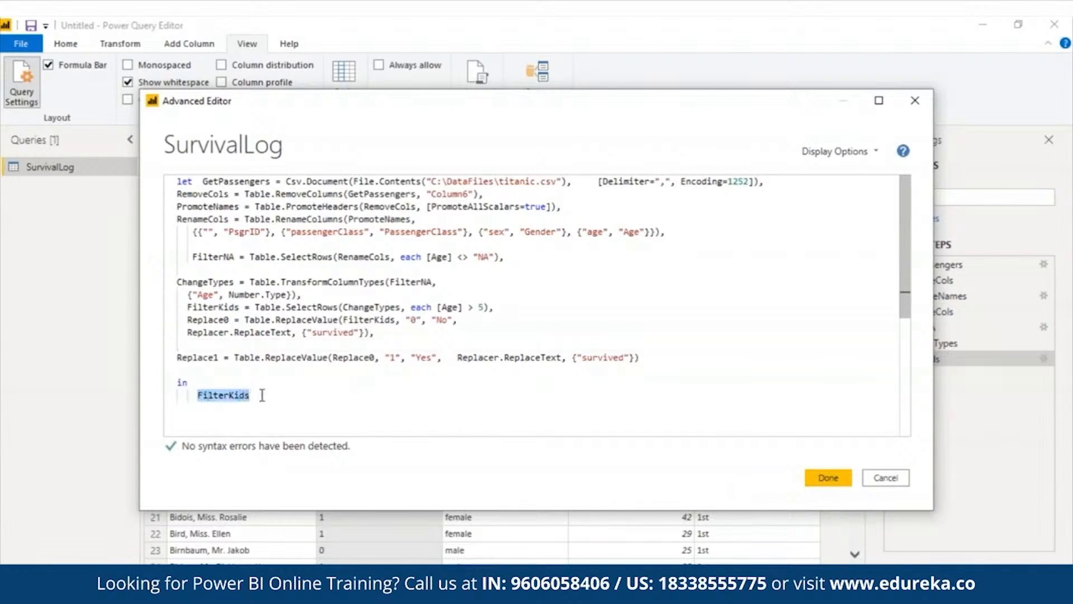
type("repla")
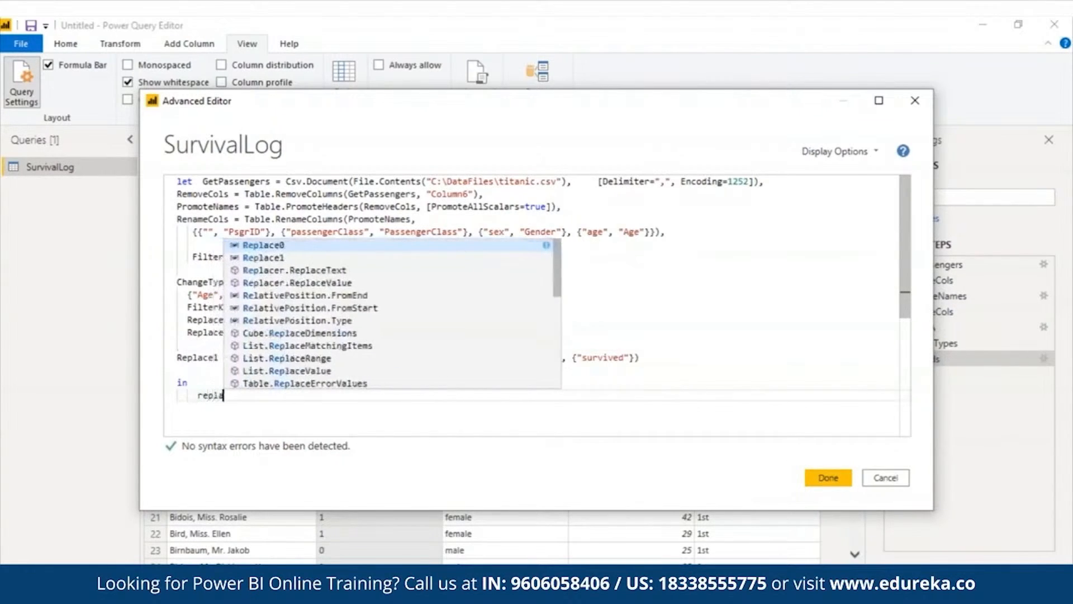
left_click(302, 244)
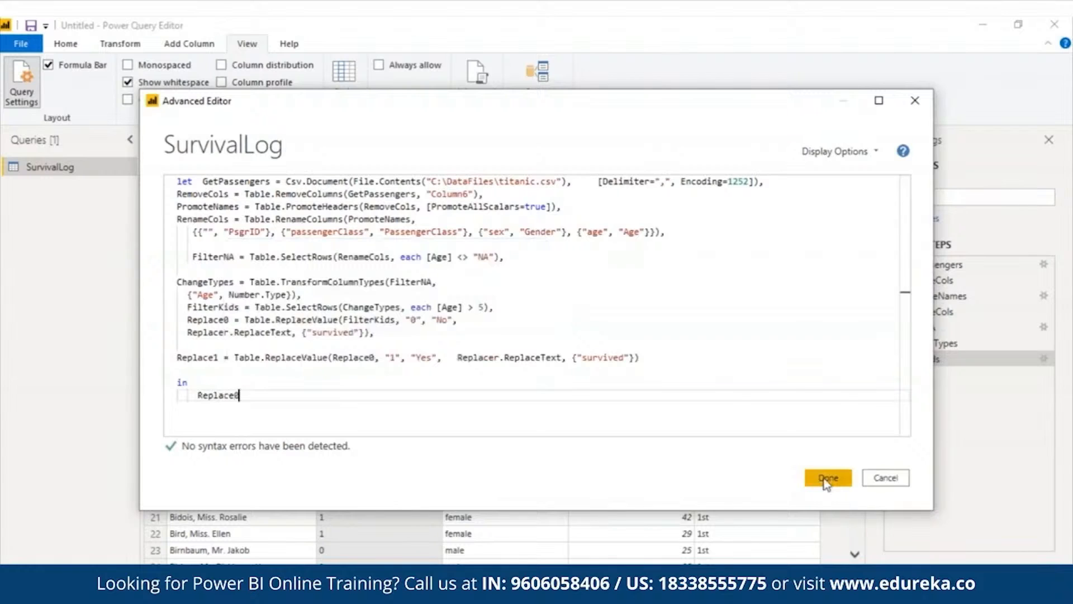
left_click(827, 478)
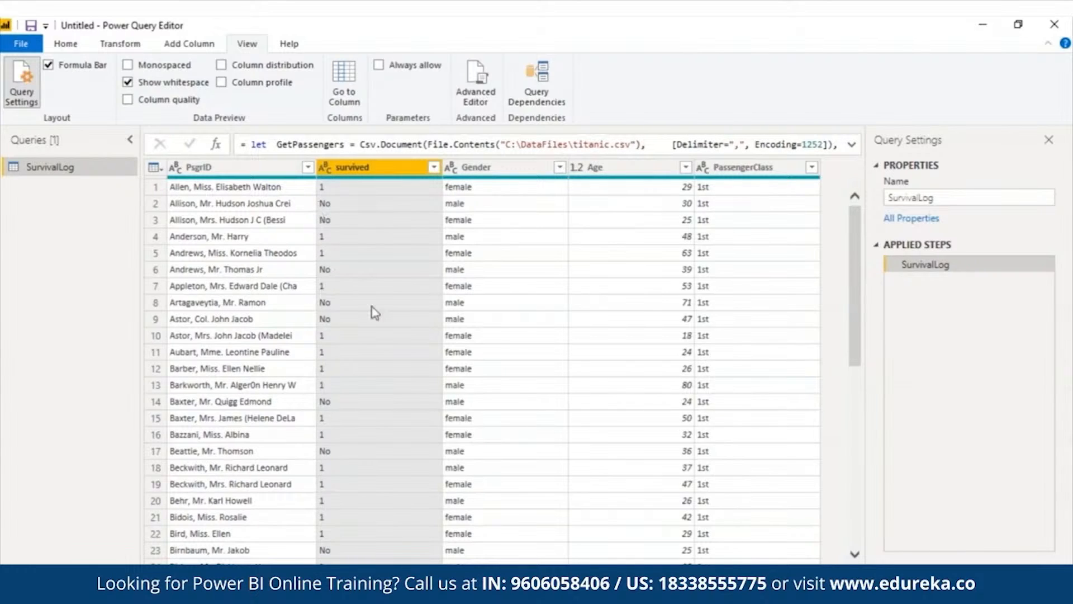
Reopen the query code and change the output step to Replace1, then apply it
left_click(491, 89)
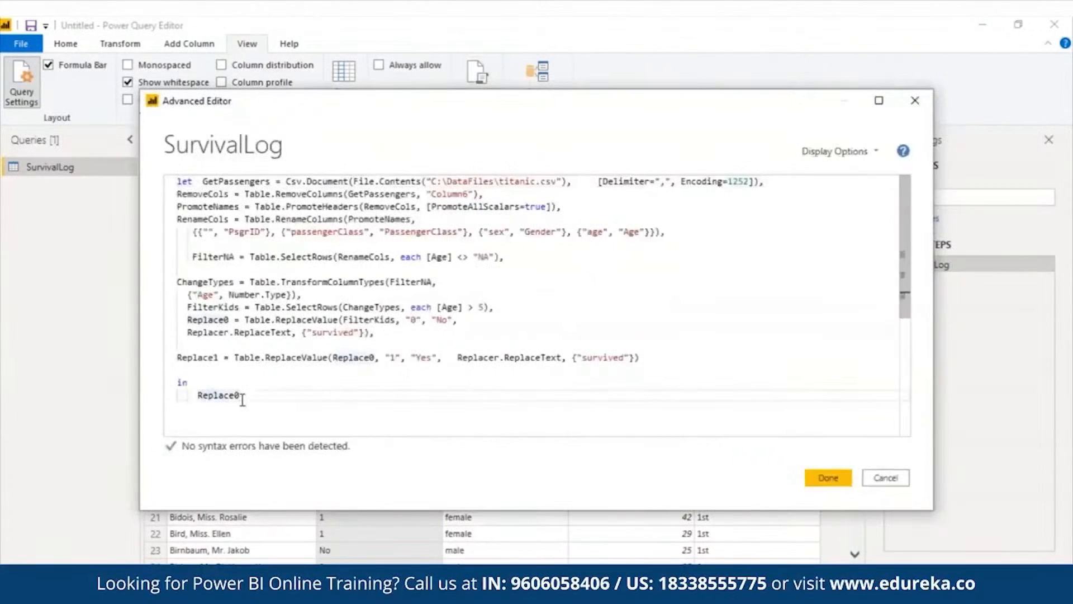
key("BackSpace")
type("1")
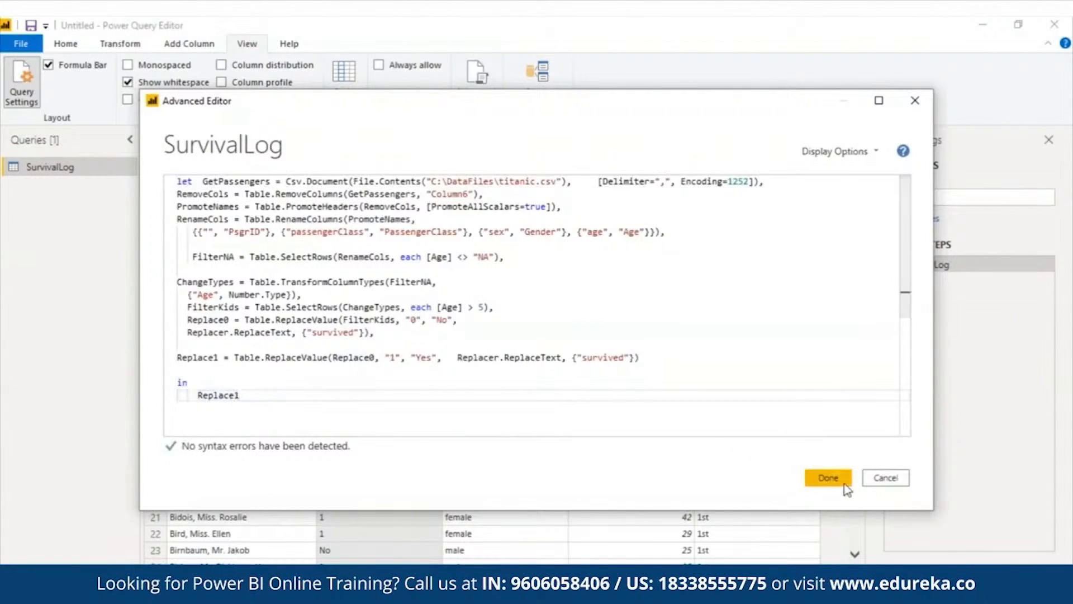
left_click(835, 479)
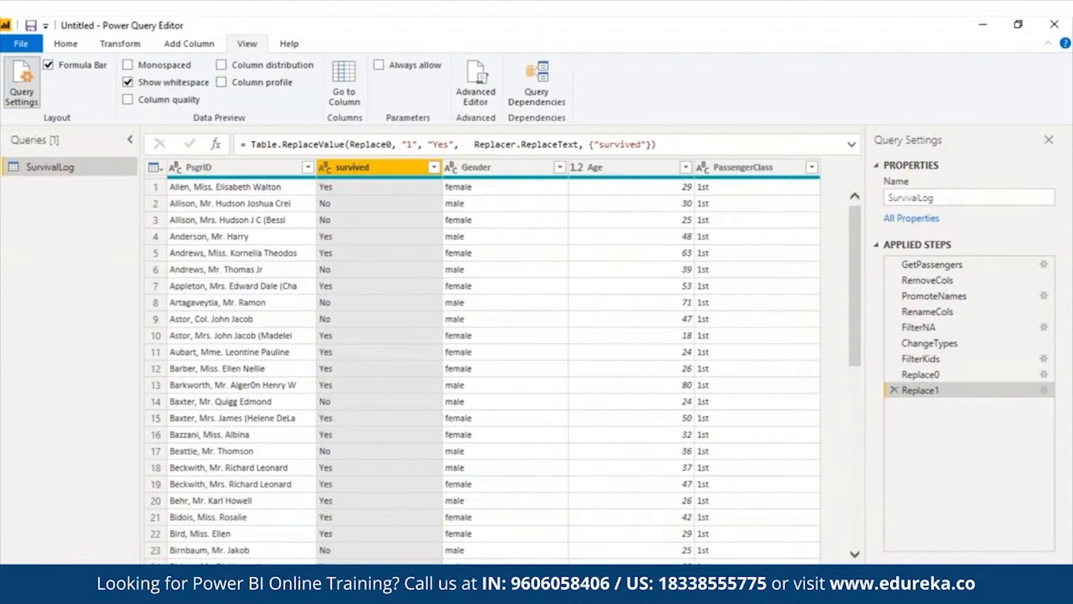
Add a ChangeCase step after Replace1 that applies Text.Proper to the Gender column
left_click(469, 96)
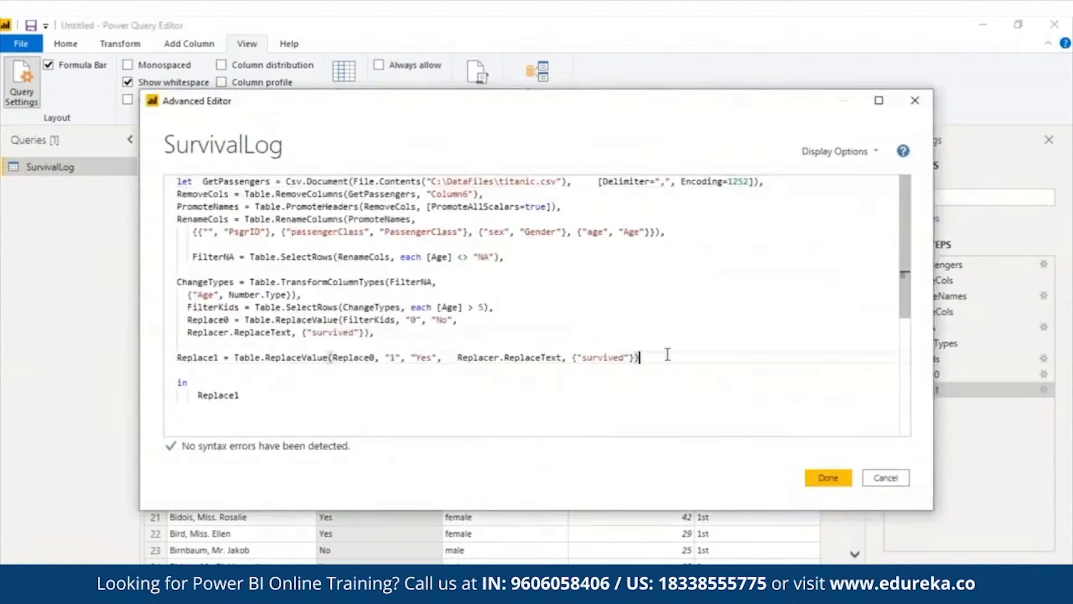
type(",")
key("Return")
type("ChangeCase = Table.TransformColumns(Replace1, {\"Gender\", Text.Proper})")
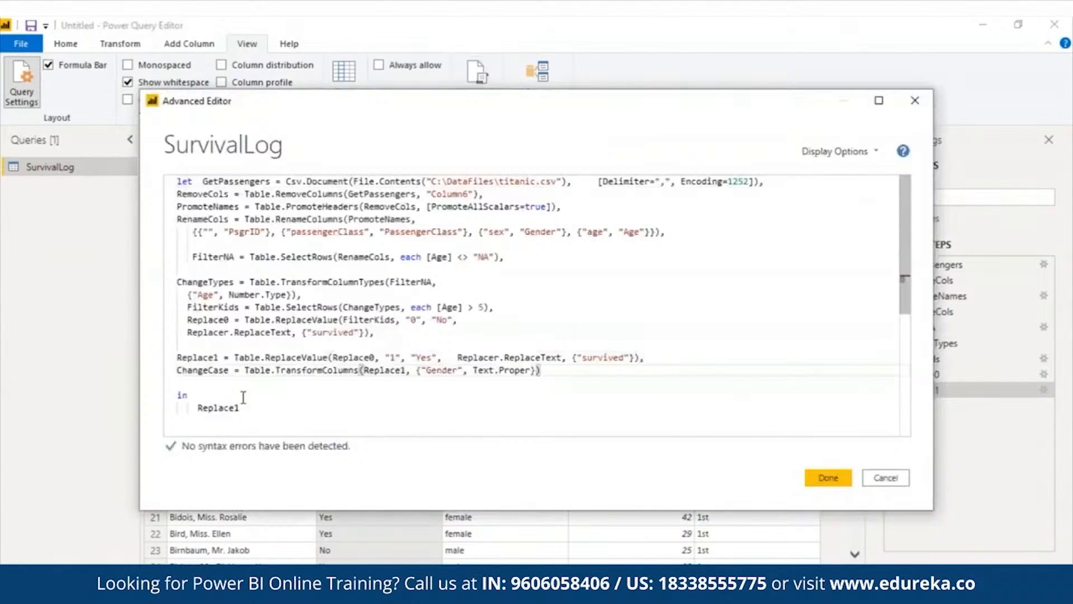
Set the query's output step to ChangeCase and apply the edited query
double_click(203, 408)
type("Change")
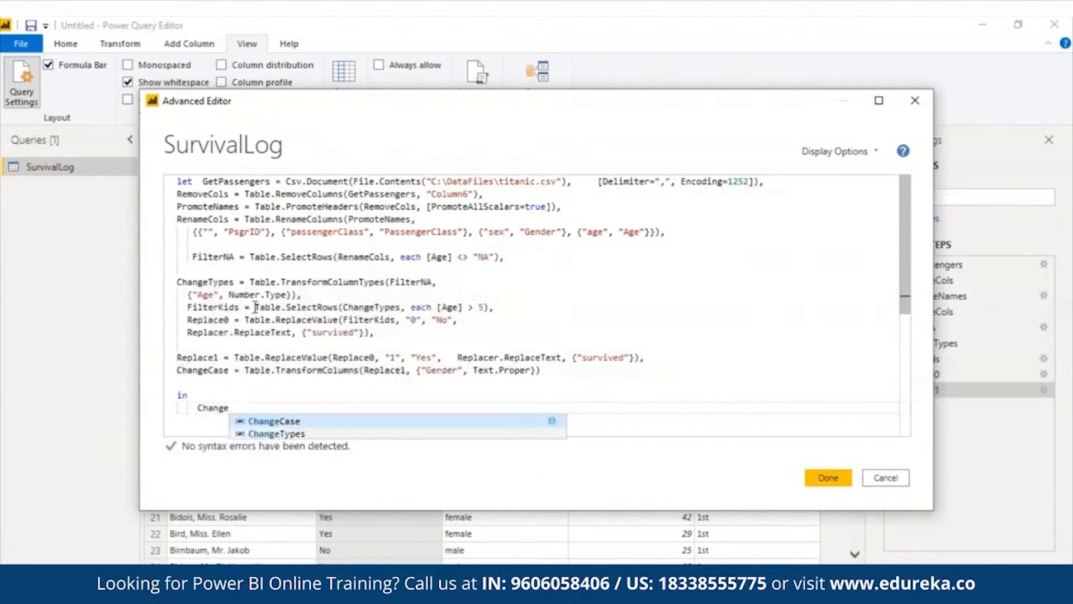
left_click(307, 422)
left_click(177, 370)
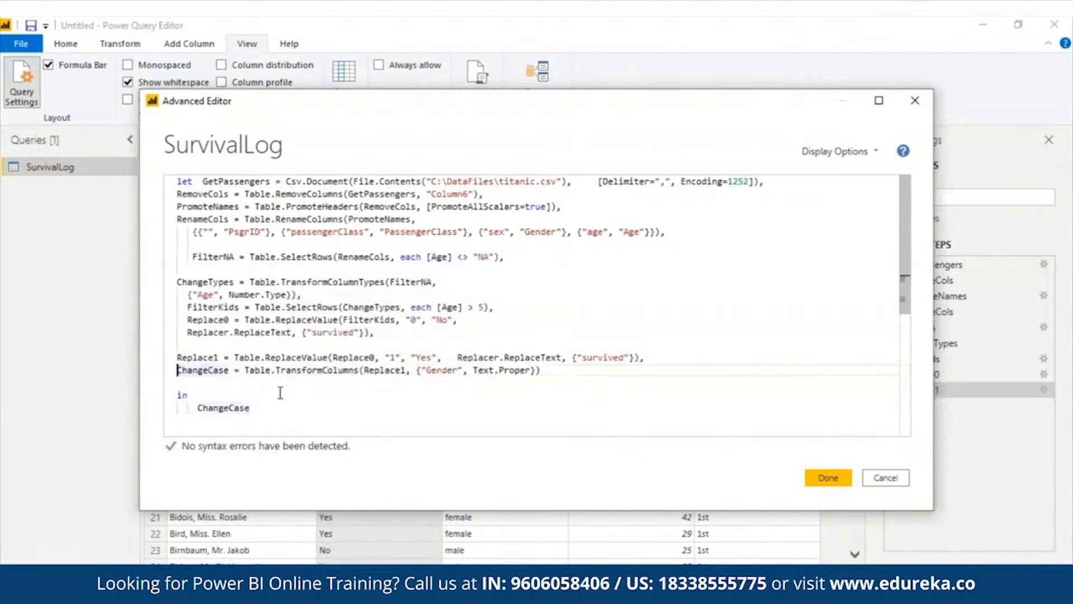
mouse_move(273, 370)
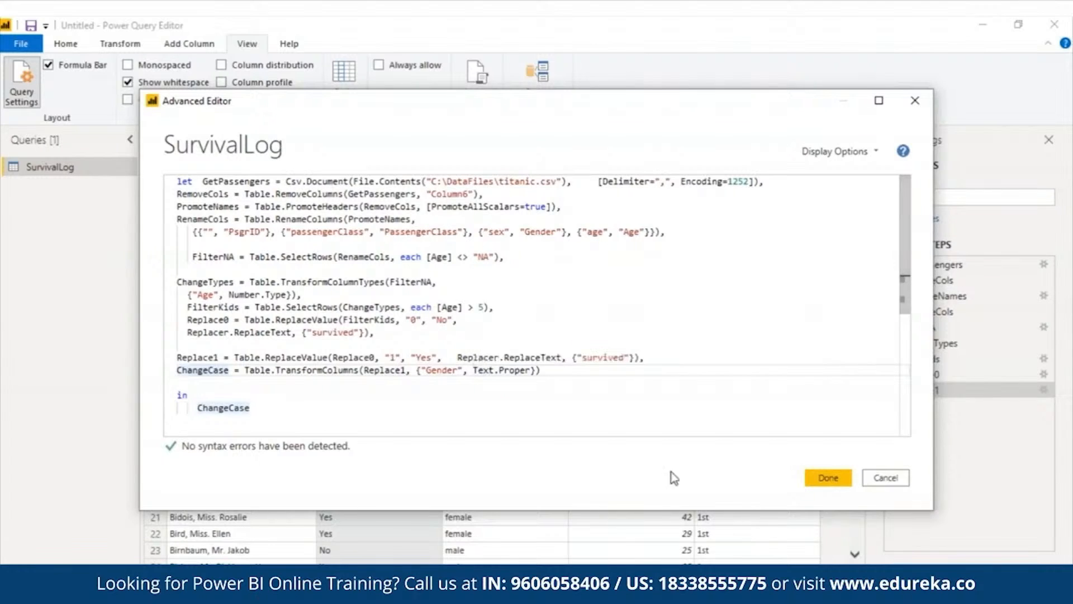
left_click(827, 477)
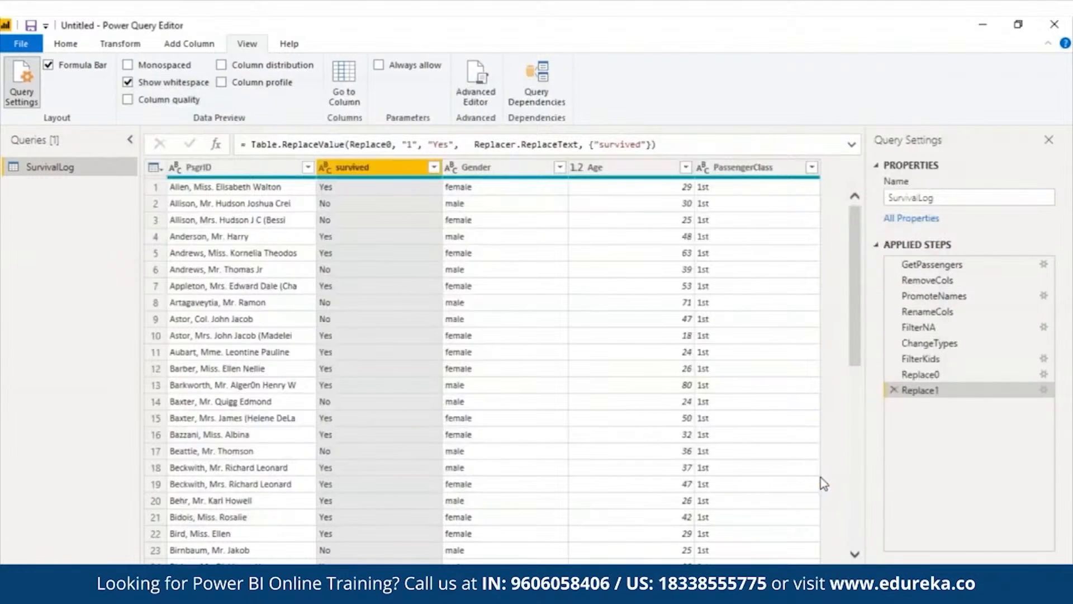
Step through the applied steps, inspecting the data at RenameCols, Replace0 and ChangeCase
left_click(487, 169)
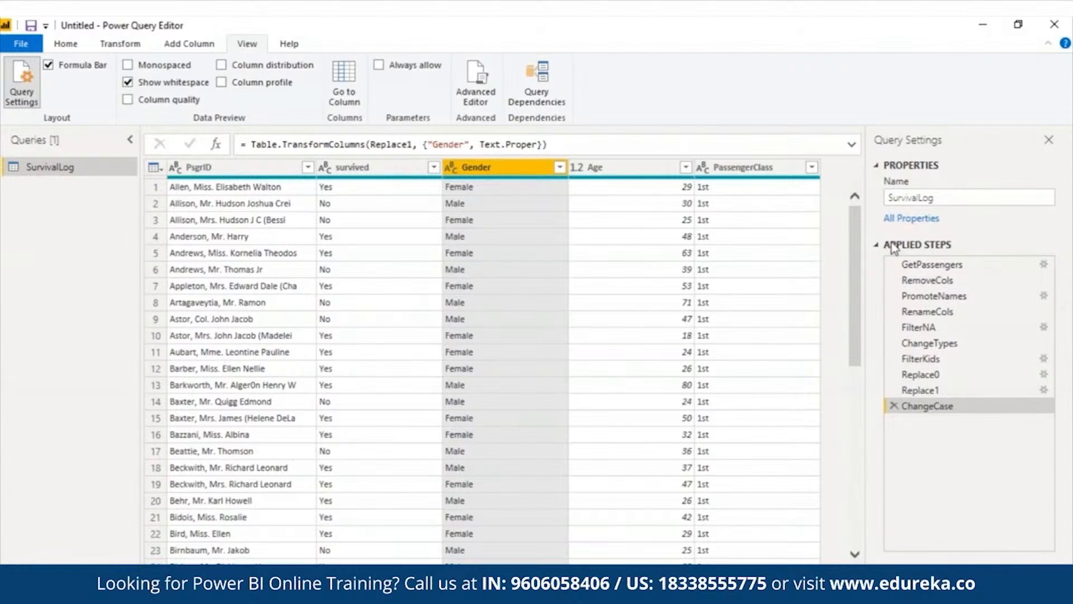
left_click(932, 316)
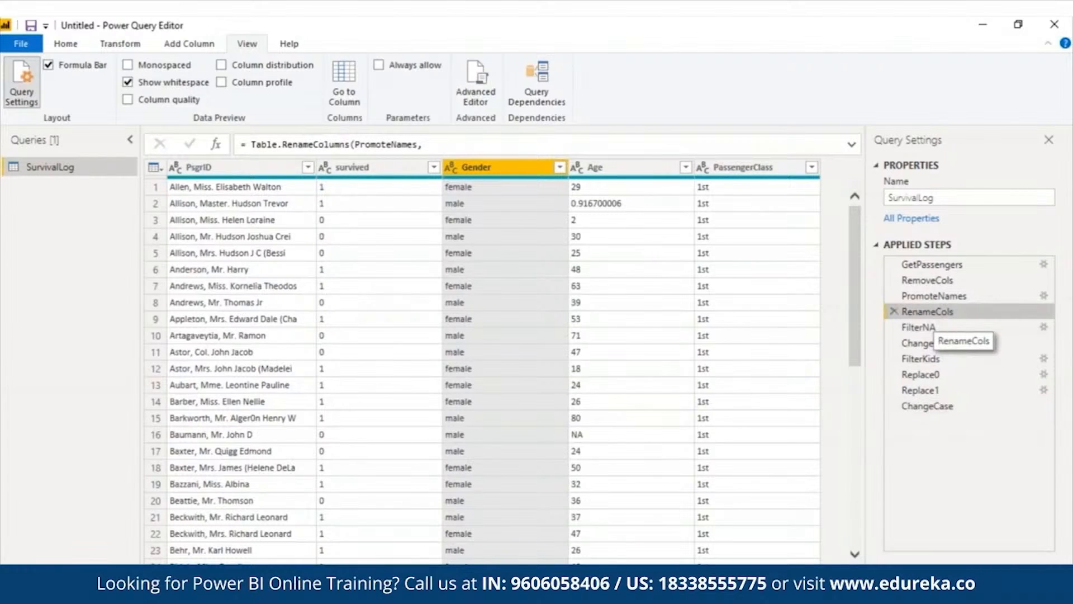
left_click(922, 374)
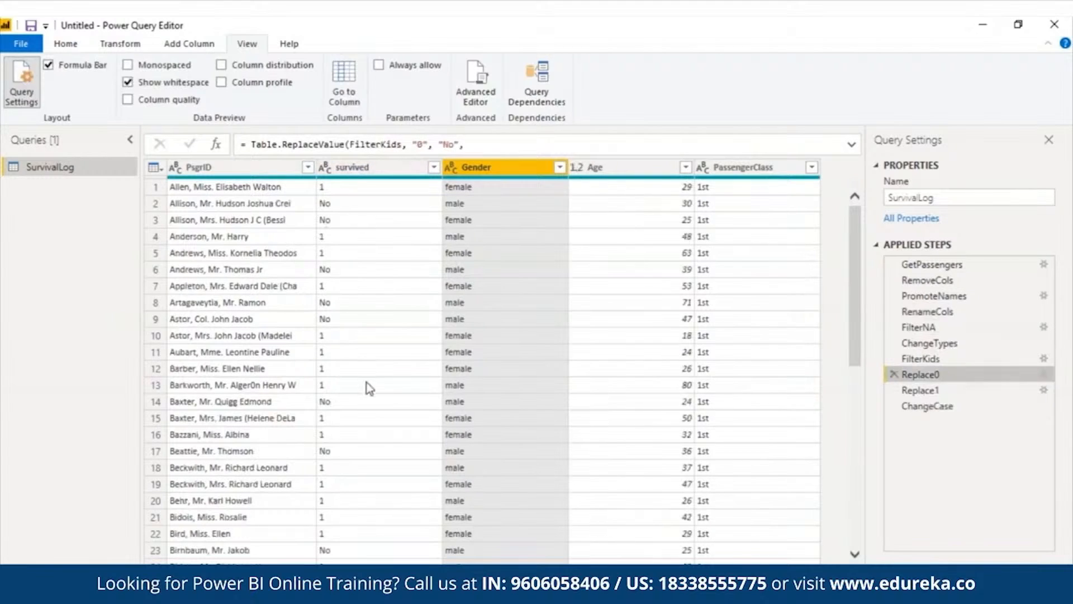
left_click(989, 406)
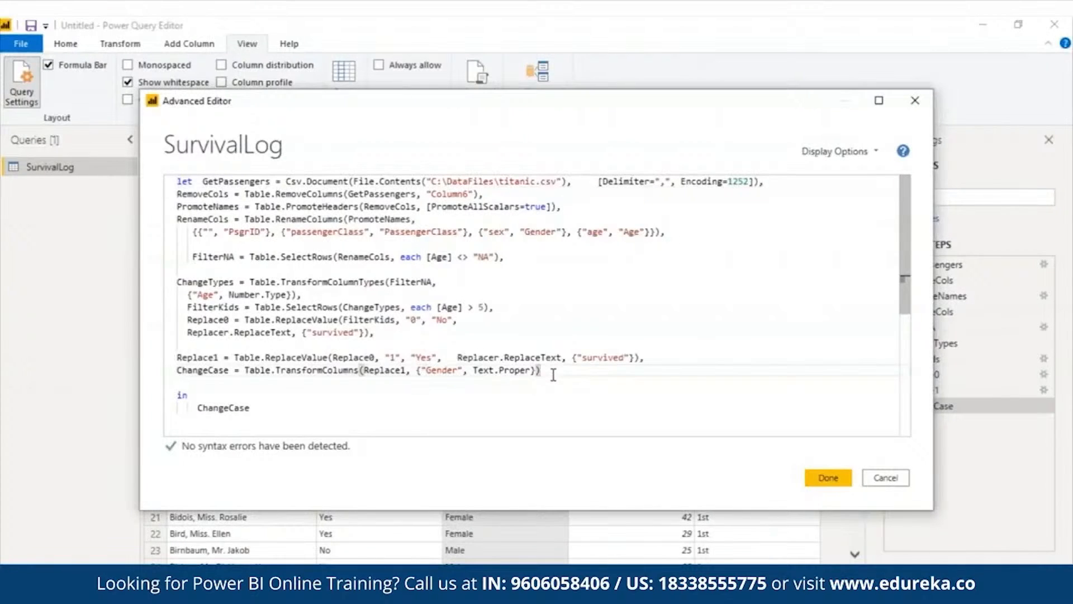
Paste the average-age calculation steps (Female, AvgFemale, Male, AvgMale, AddCol, RoundDiff) after the ChangeCase step
type(",")
key("Return")
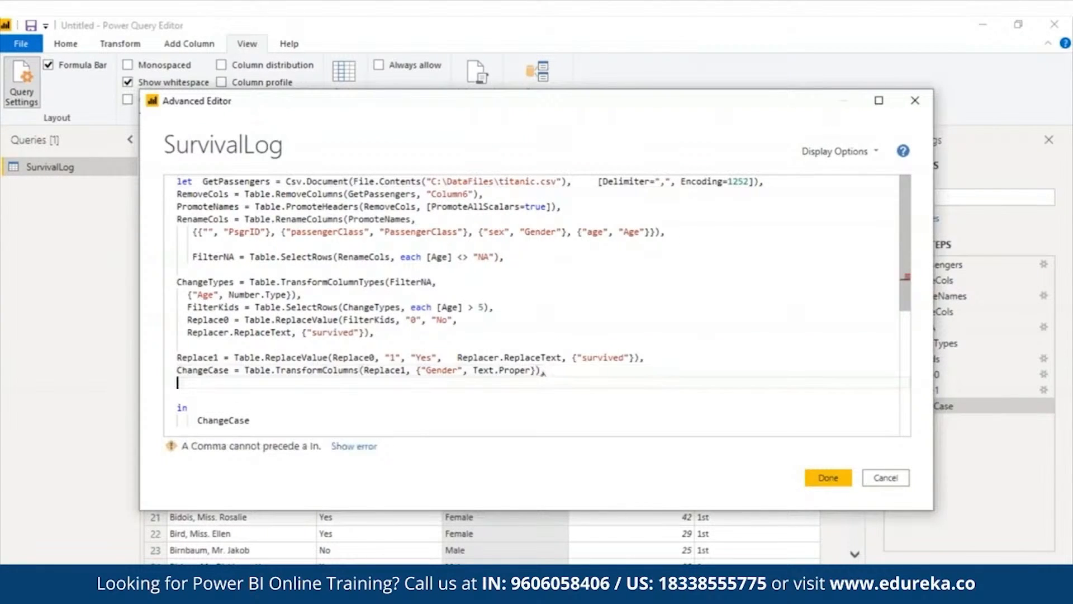
key("ctrl+v")
scroll(914, 323, "down", 2)
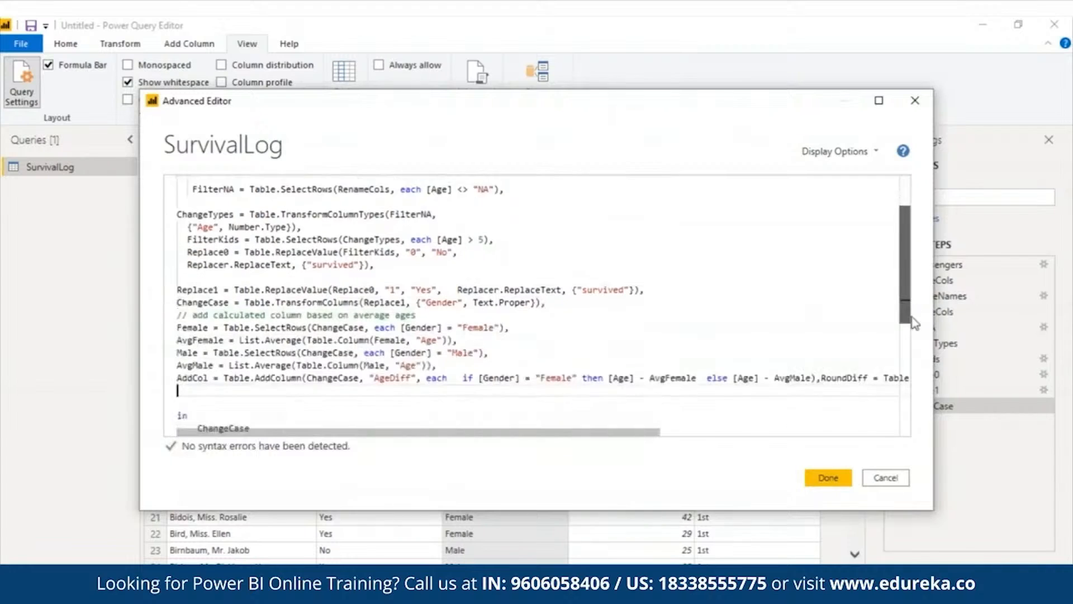
scroll(914, 323, "down", 1)
left_click_drag(914, 323, 913, 324)
Move RoundDiff onto its own line and tidy the blank lines around the pasted block
left_click(822, 338)
key("Return")
left_click(182, 364)
key("Delete")
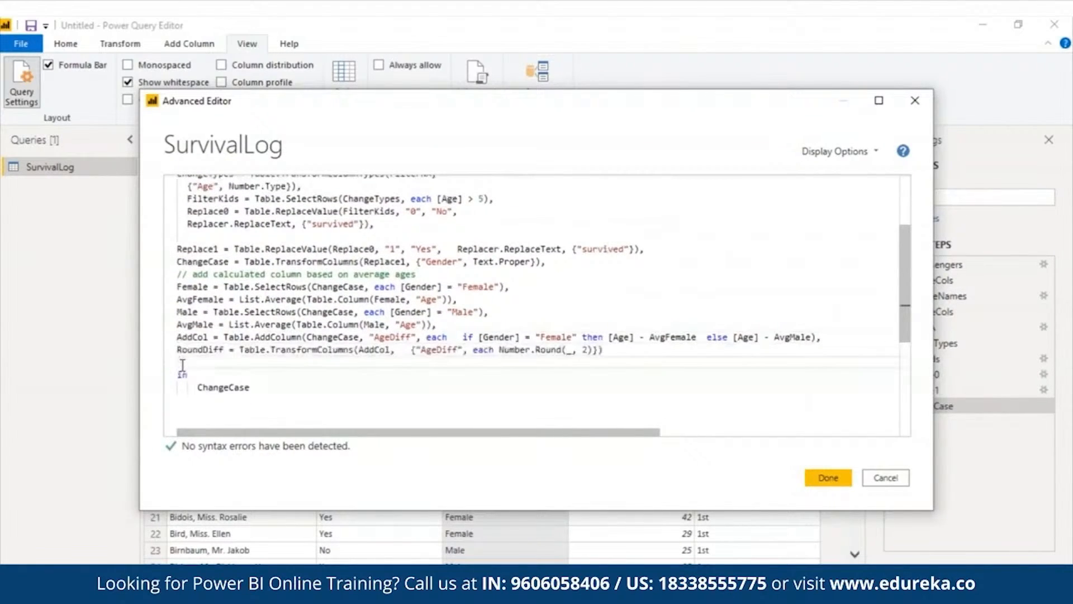
left_click(560, 261)
key("Return")
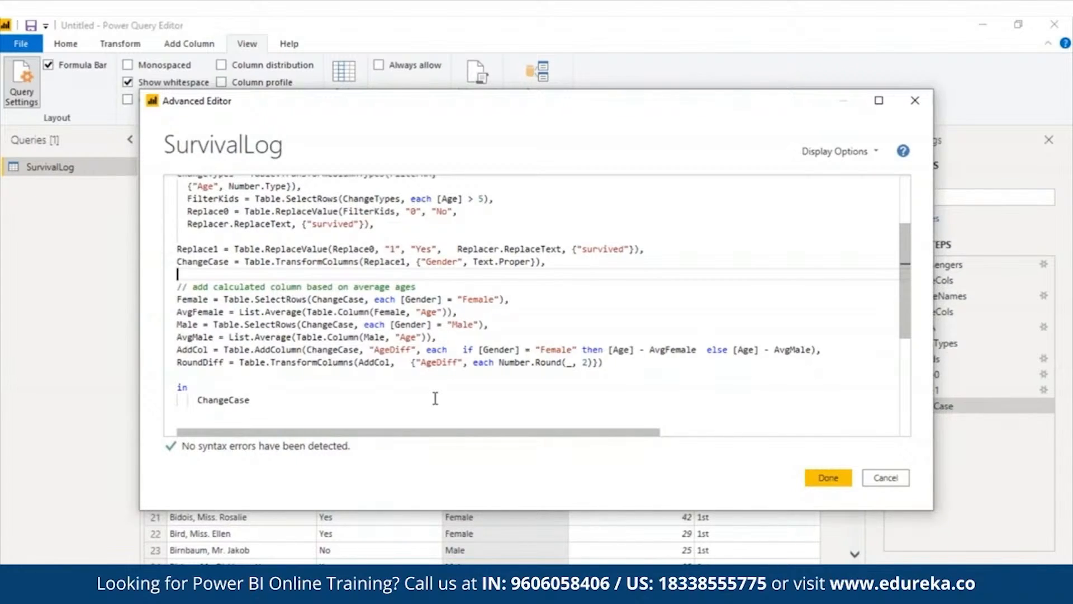
left_click(198, 287)
triple_click(198, 286)
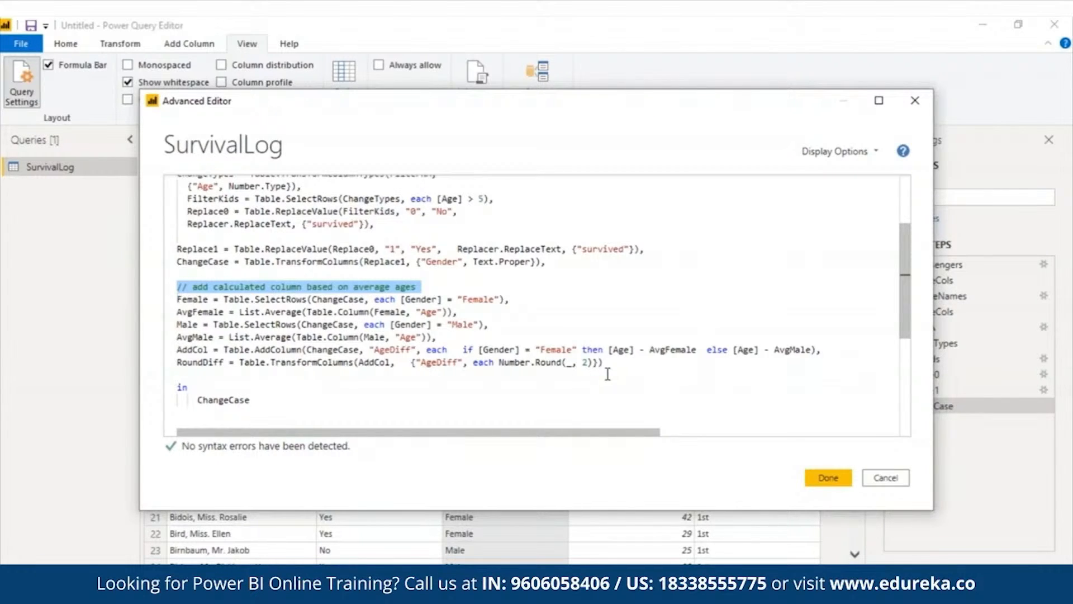
key("Delete")
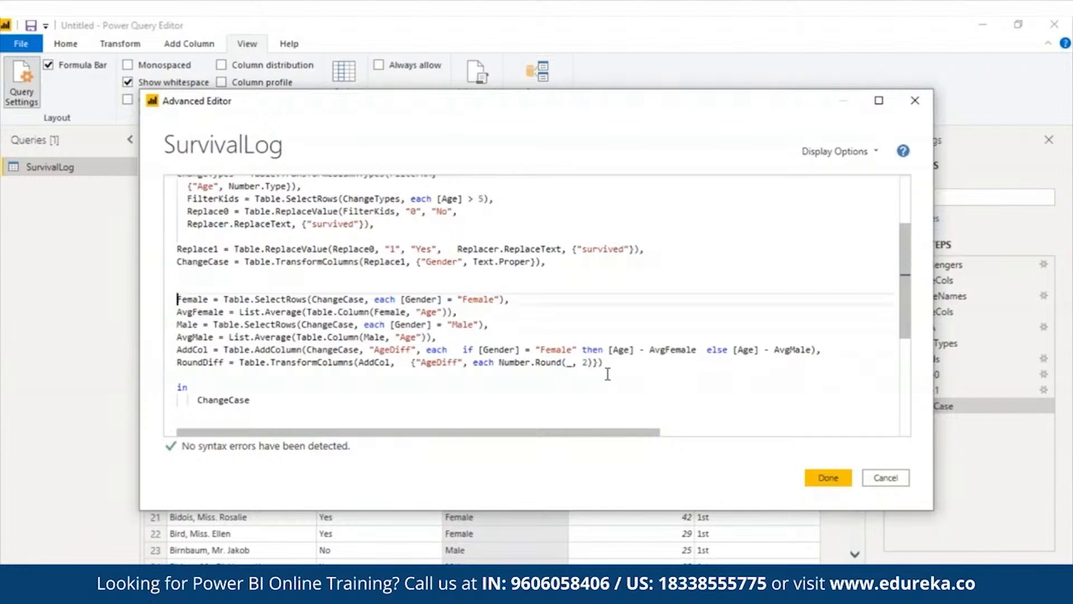
key("ctrl+z")
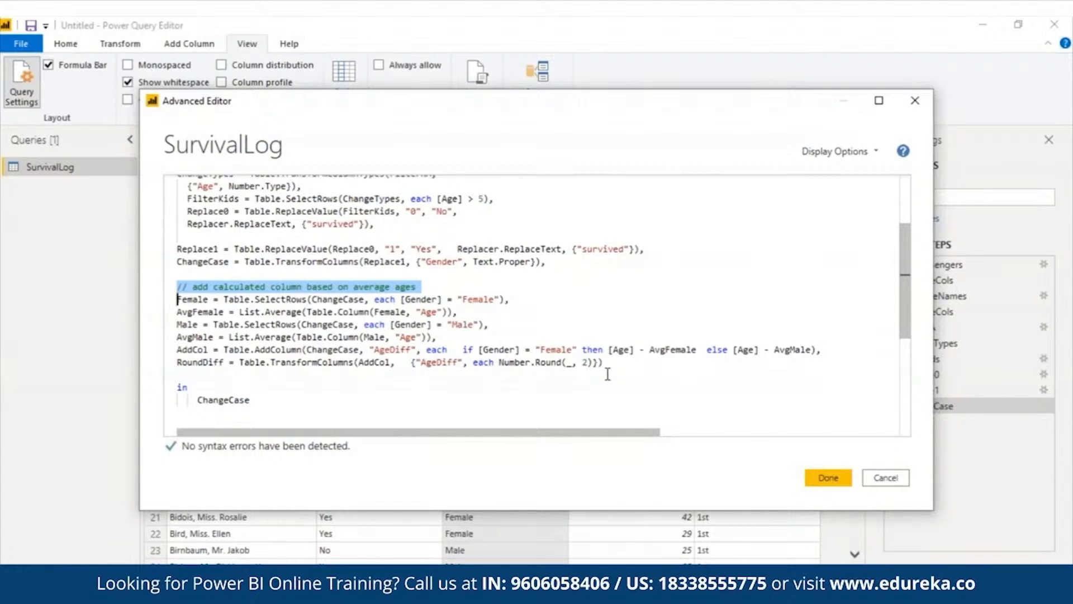
Set the query's output step to Female and apply the edited query
left_click_drag(457, 311, 182, 300)
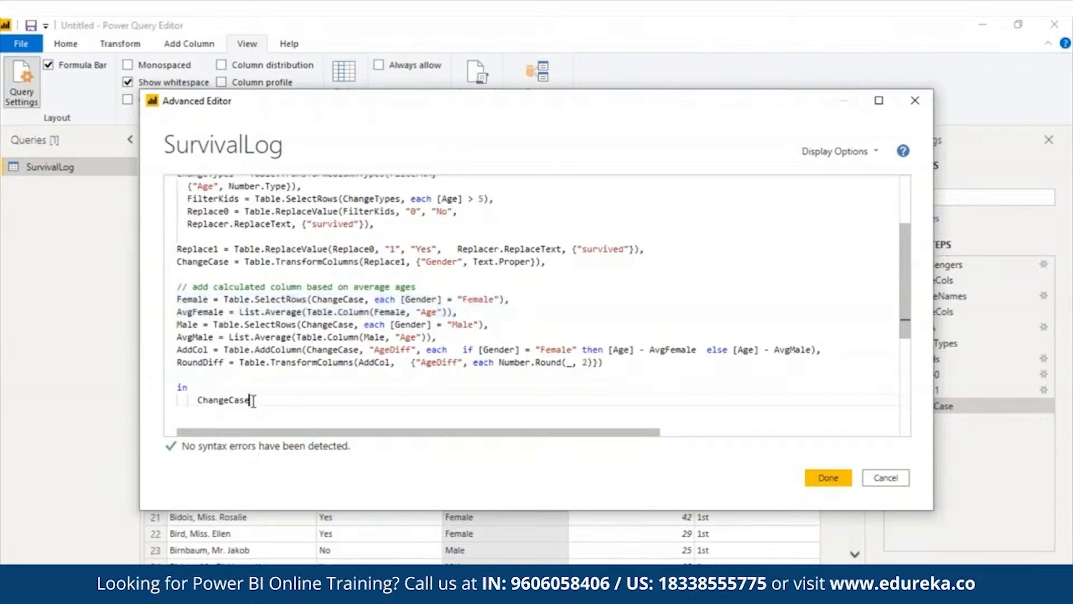
double_click(234, 399)
type("Femal")
left_click(244, 414)
left_click(825, 476)
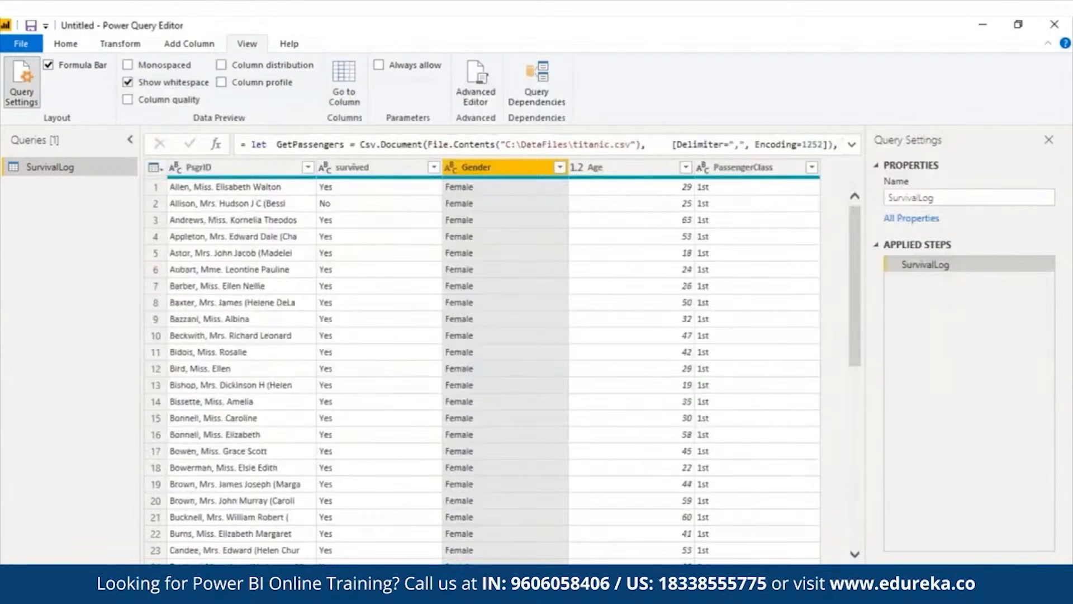
Reopen the query code and change the output step to AvgFemale, then apply it
left_click(476, 84)
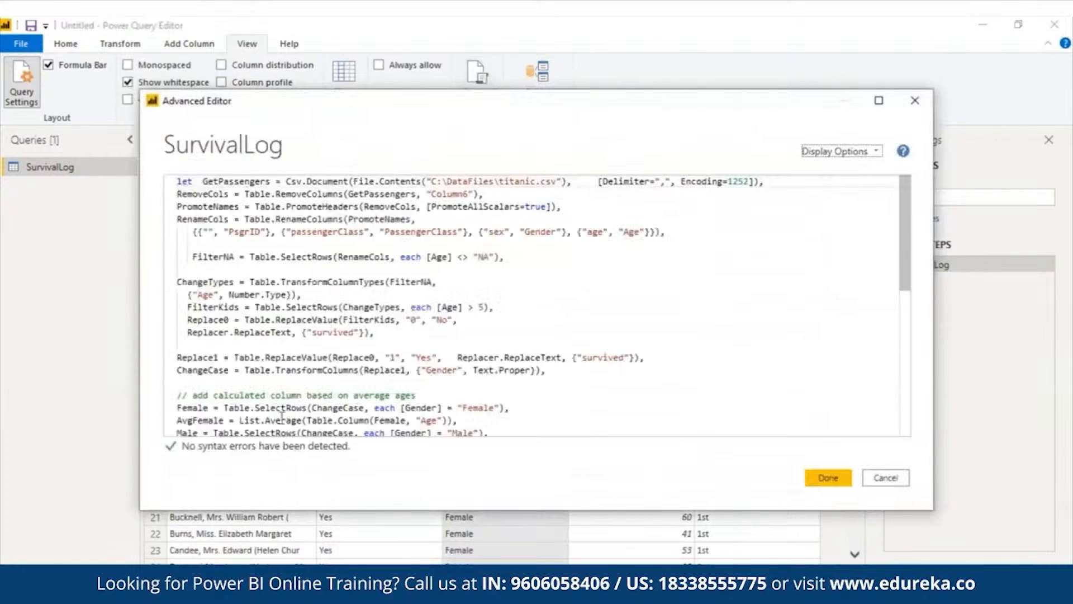
left_click_drag(901, 238, 912, 434)
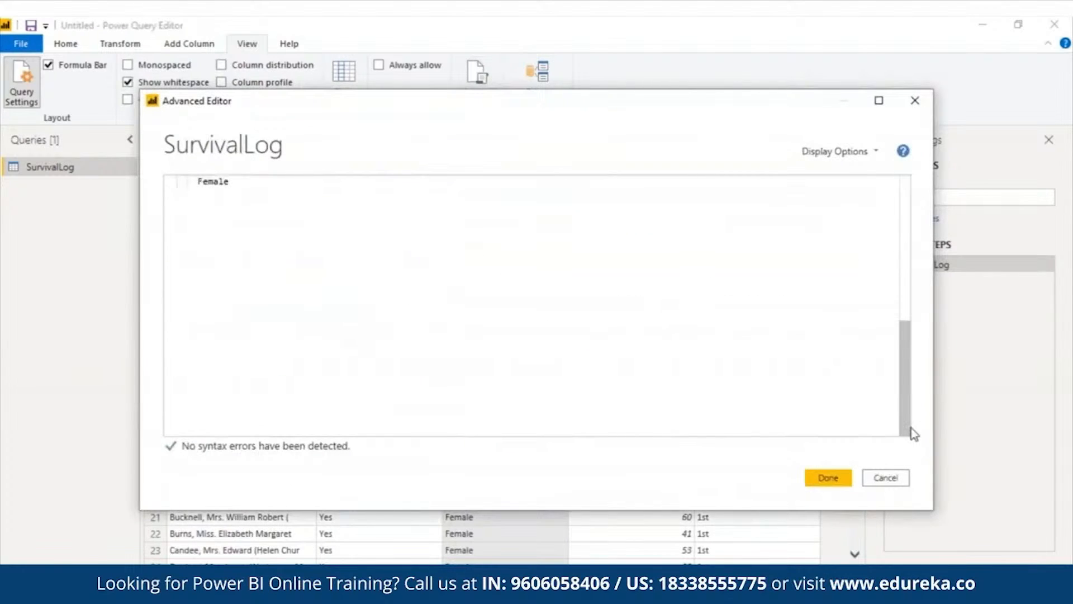
left_click(199, 181)
type("Avg")
scroll(894, 324, "up", 6)
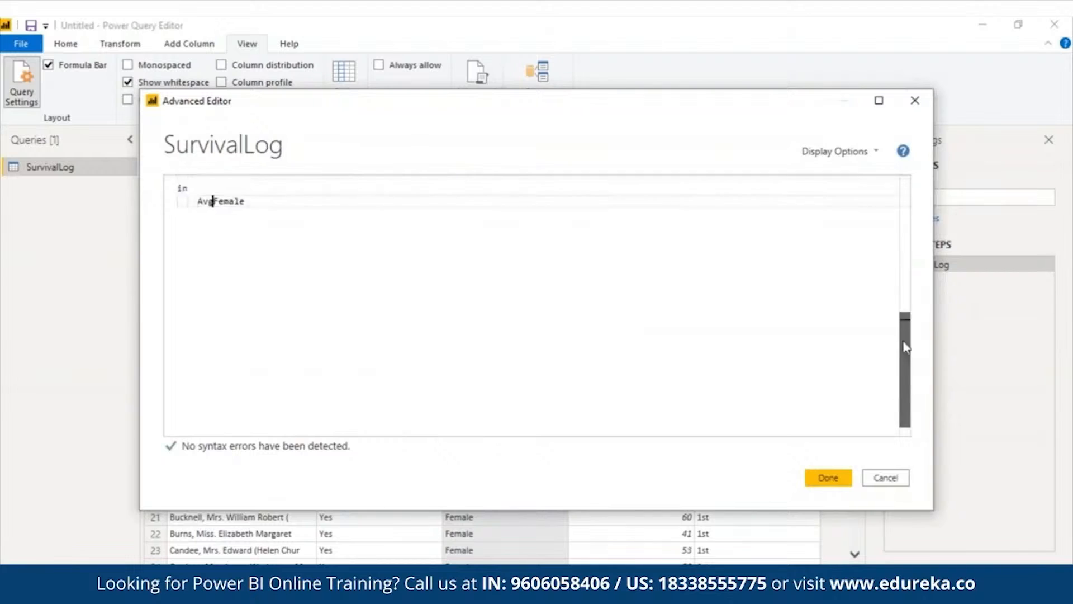
left_click(828, 477)
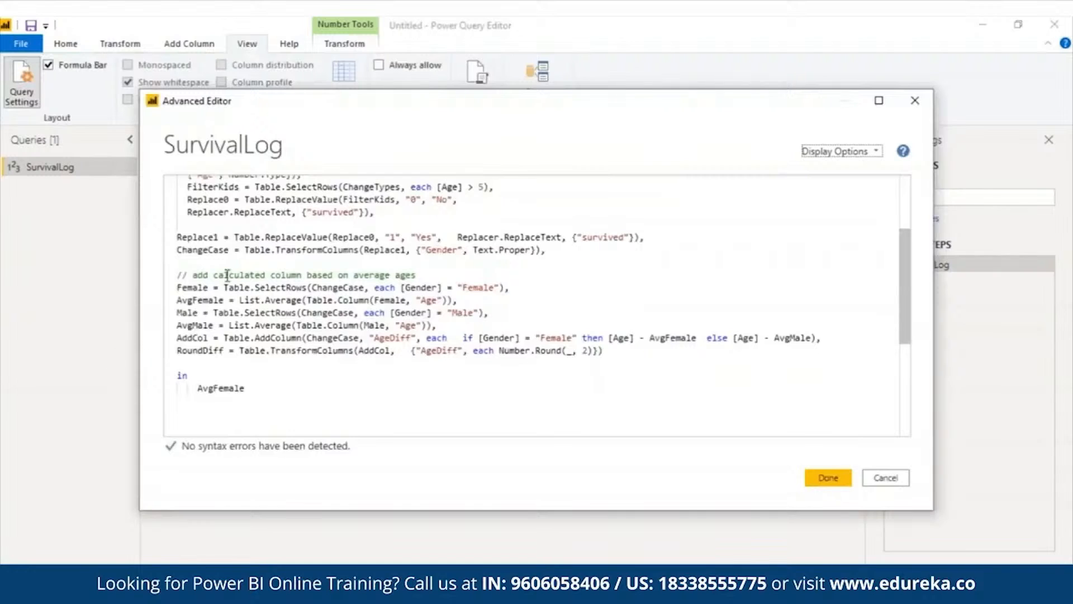
Change the query's output step from AvgFemale to Male and apply the edited query
left_click_drag(177, 313, 439, 328)
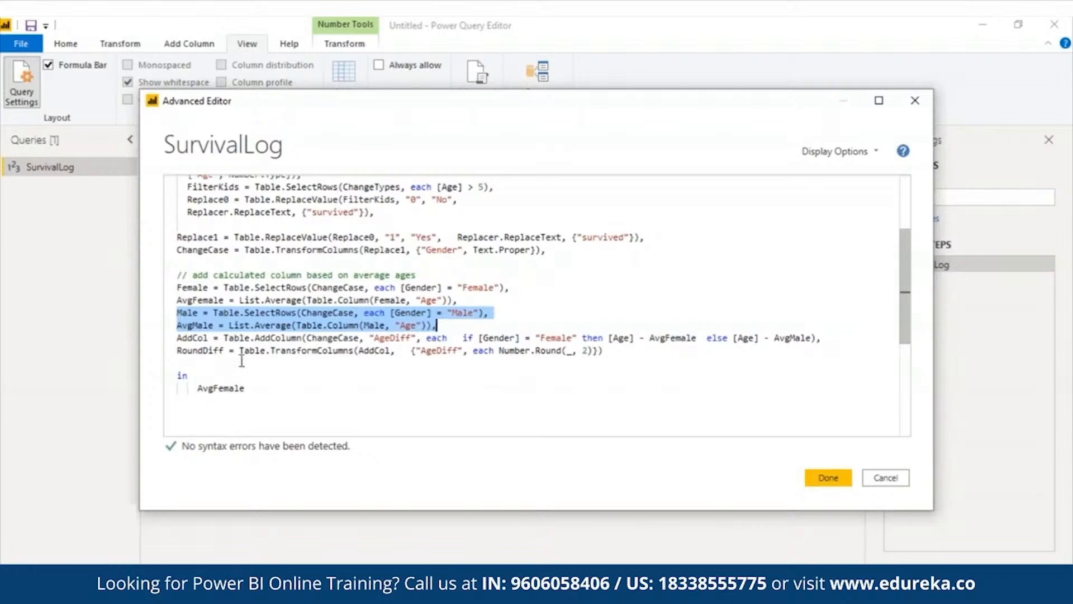
left_click_drag(177, 338, 832, 340)
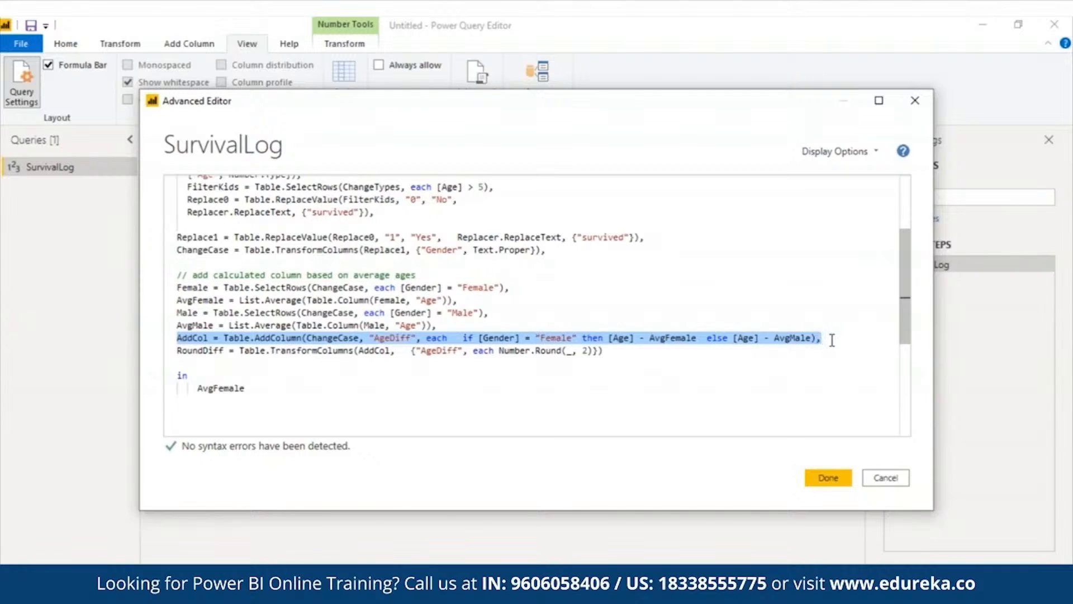
left_click(254, 385)
key("BackSpace")
key("BackSpace")
key("BackSpace")
key("BackSpace")
key("BackSpace")
key("BackSpace")
key("BackSpace")
key("BackSpace")
key("BackSpace")
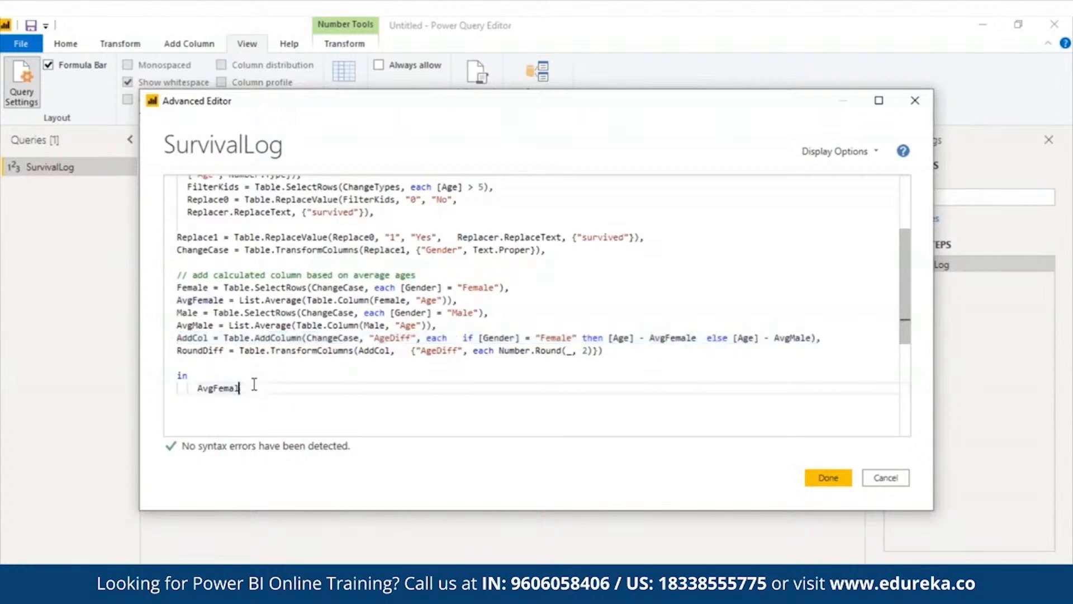
type("Male")
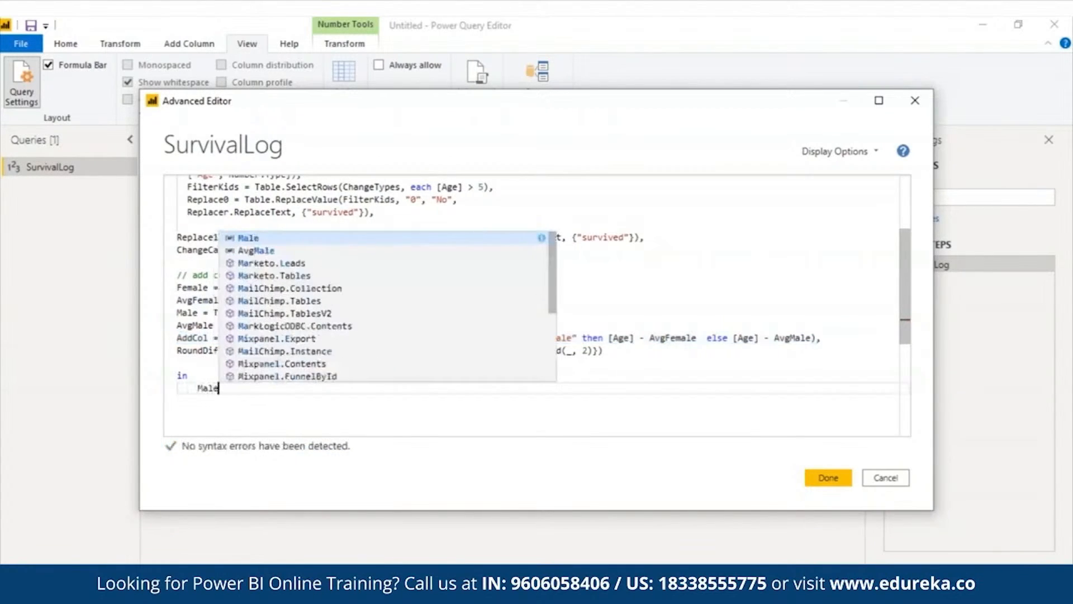
left_click(346, 243)
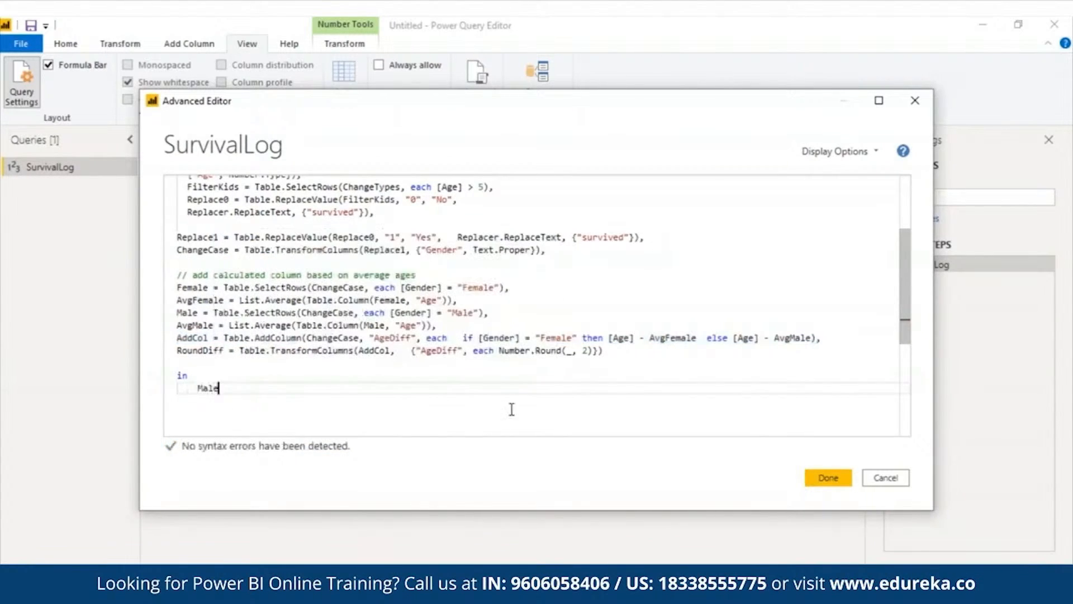
left_click(827, 477)
Reopen the query code, change the output step to AvgMale, and apply it
left_click(476, 81)
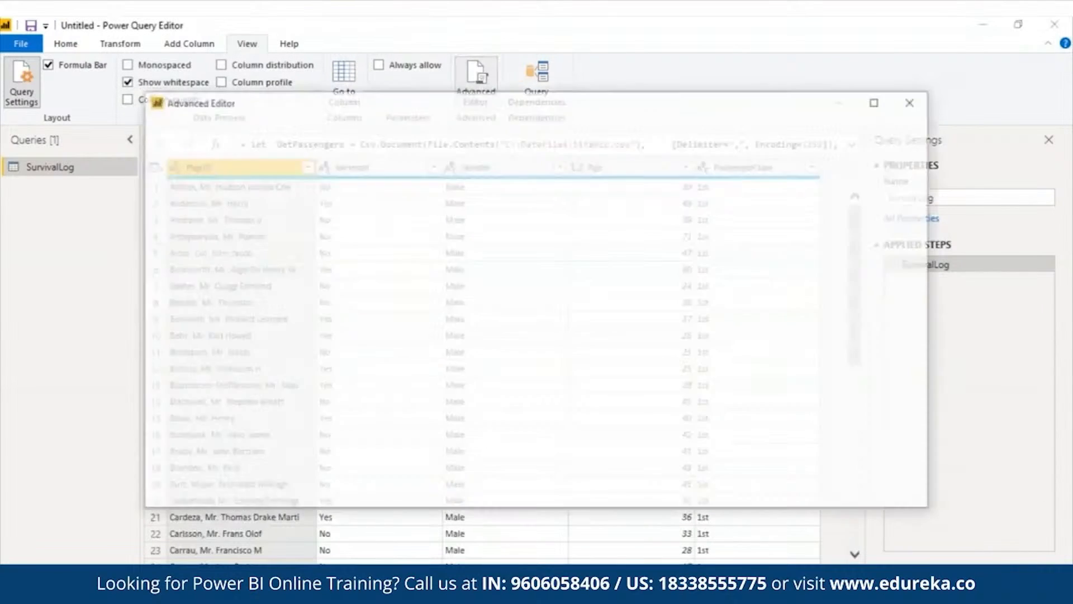
left_click_drag(907, 275, 930, 368)
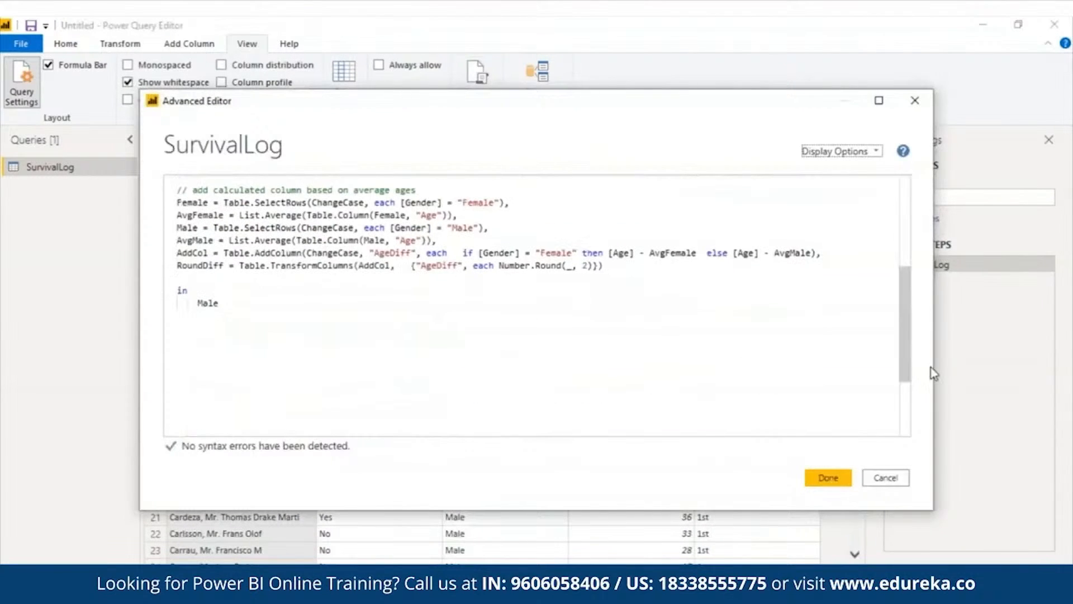
left_click(199, 303)
type("Avg")
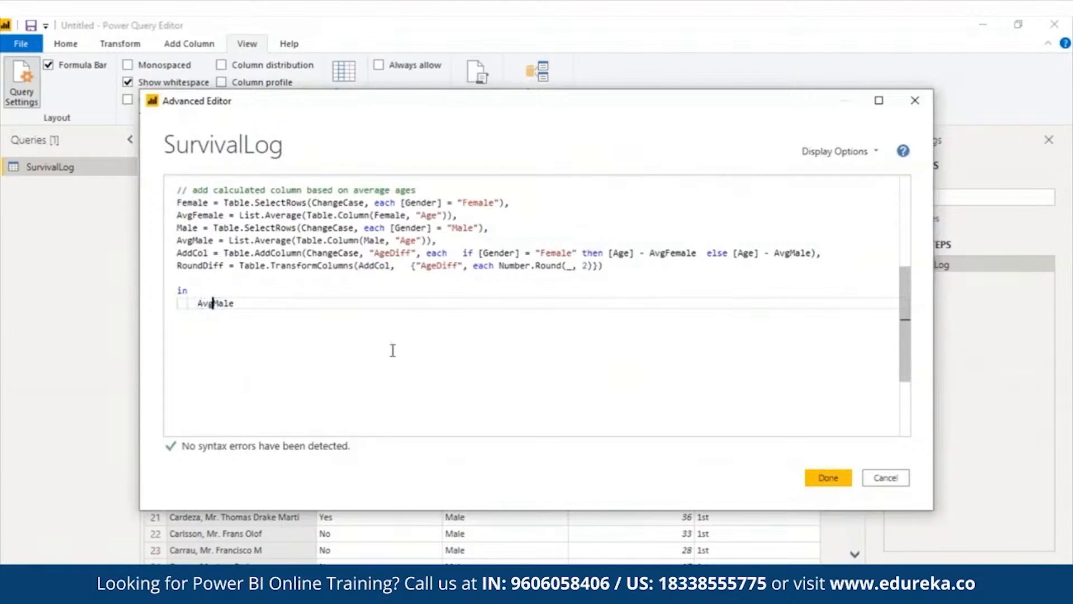
left_click(290, 295)
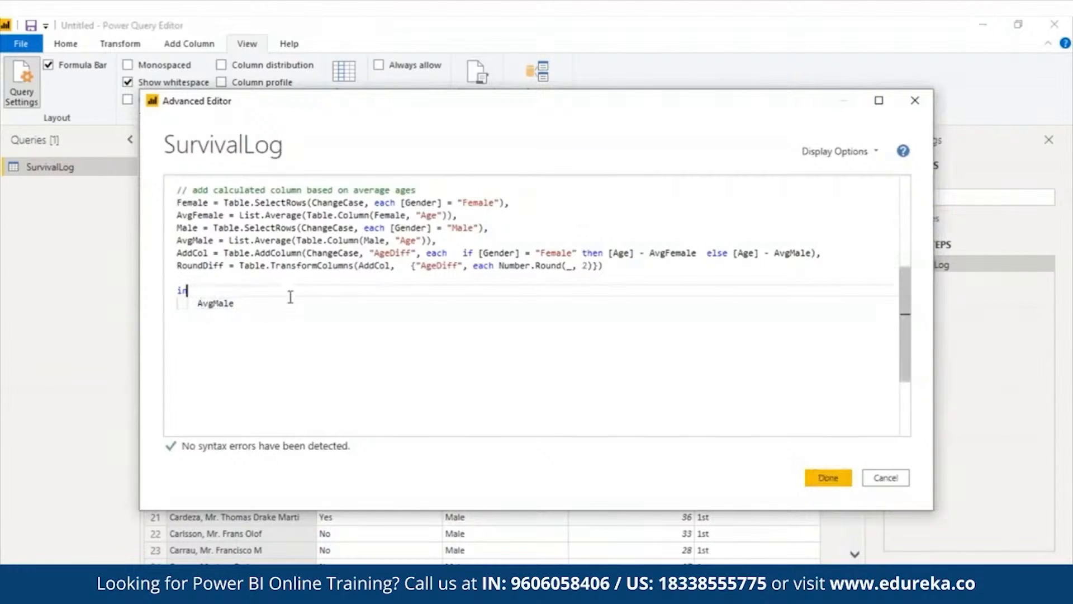
left_click(212, 304)
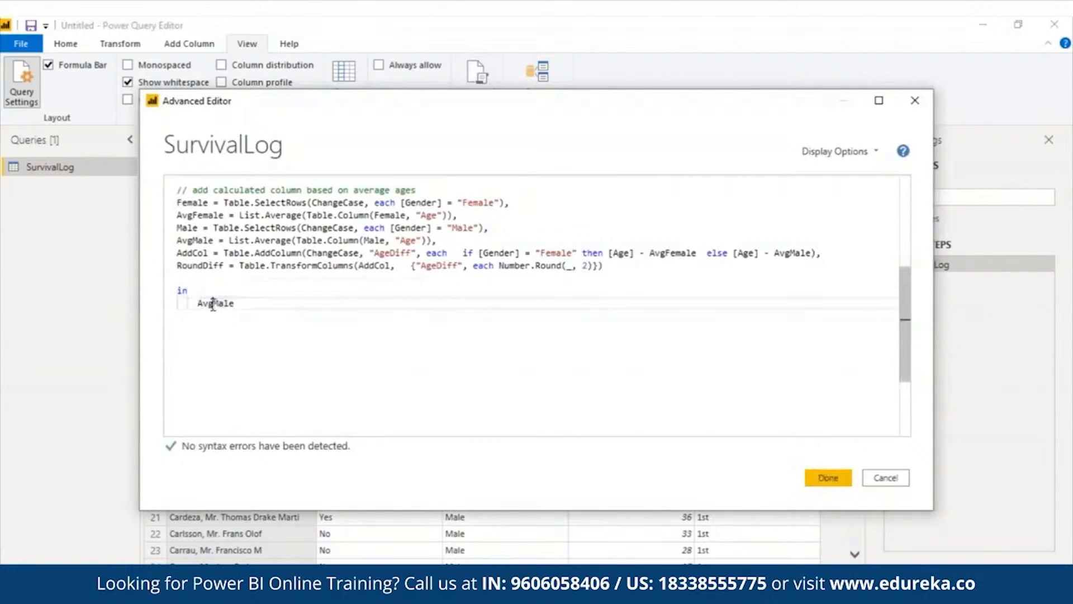
left_click(246, 305)
key("BackSpace")
key("BackSpace")
key("BackSpace")
key("BackSpace")
type("M")
left_click(257, 318)
left_click(826, 473)
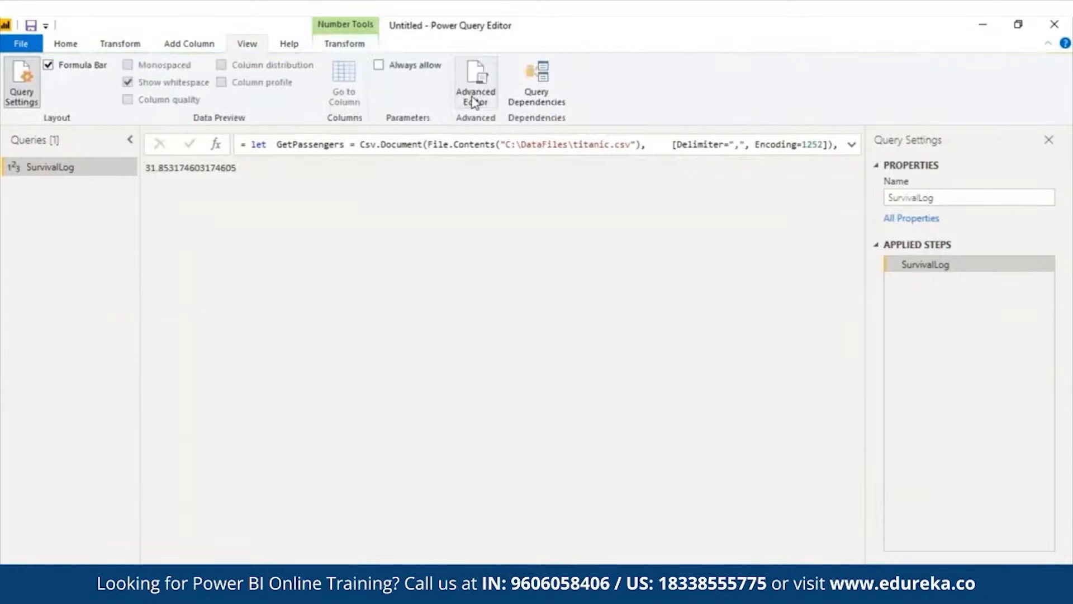
Reopen the query code, set the output step to AddCol, and apply it to preview the AgeDiff column
left_click(475, 84)
left_click(823, 477)
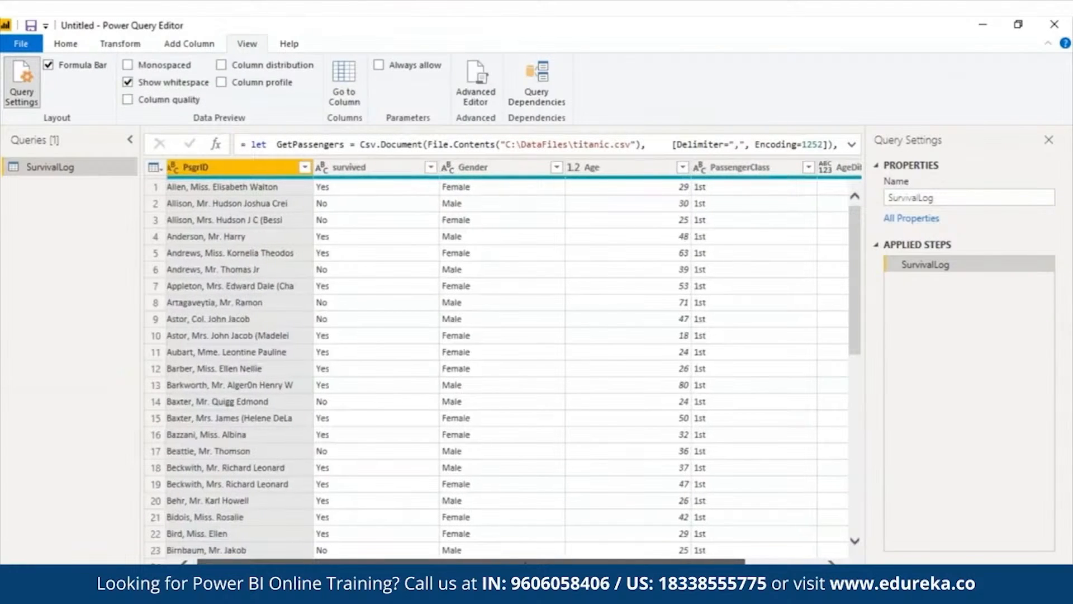
scroll(827, 561, "right", 3)
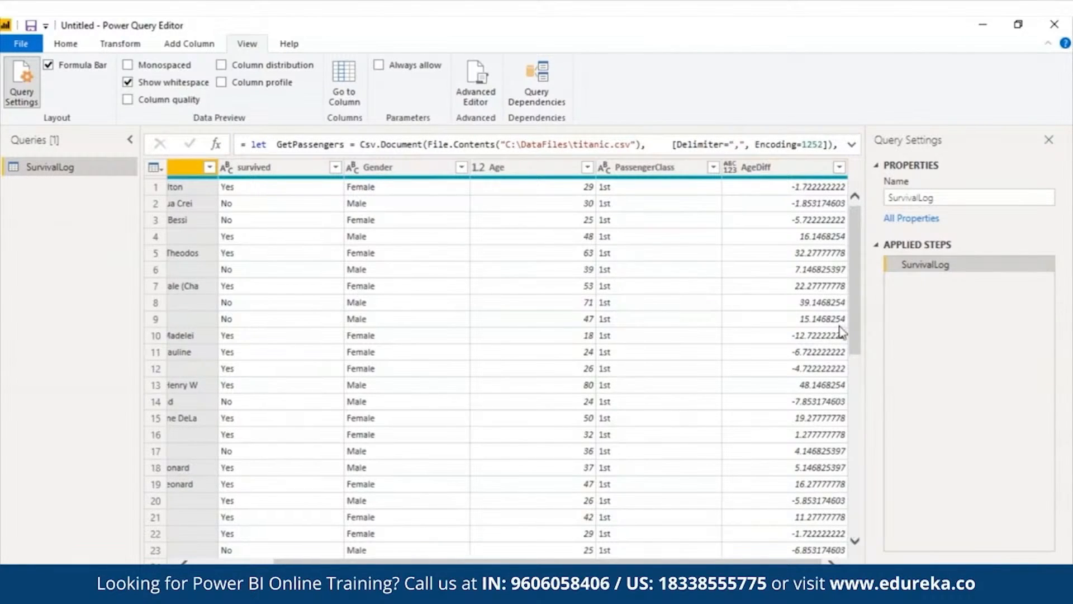
Reopen the query code, set the output step to RoundDiff, and apply the finished query
left_click(475, 78)
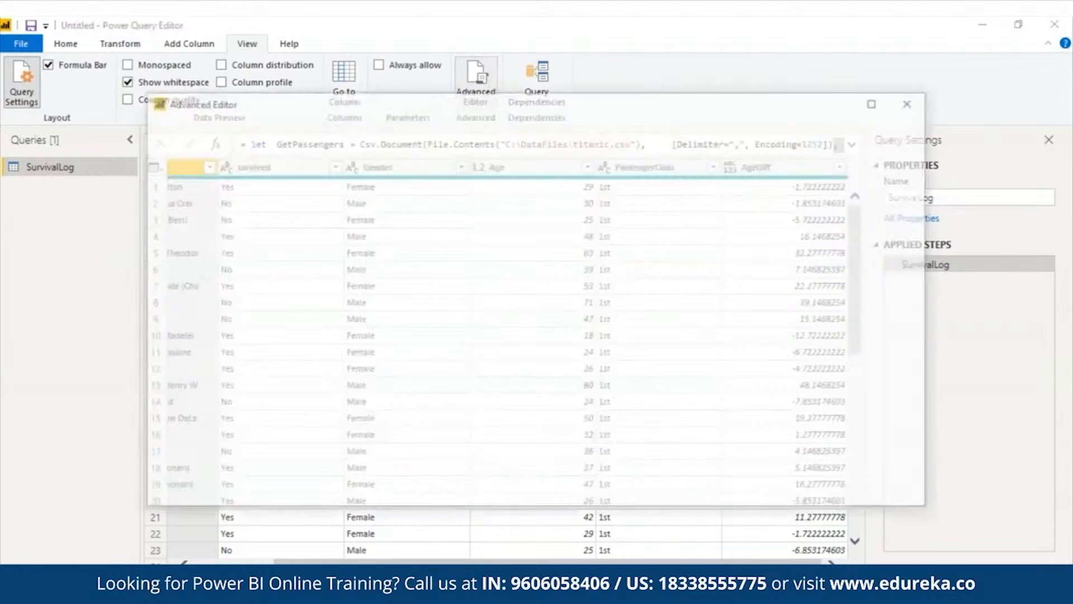
scroll(501, 304, "down", 5)
triple_click(501, 260)
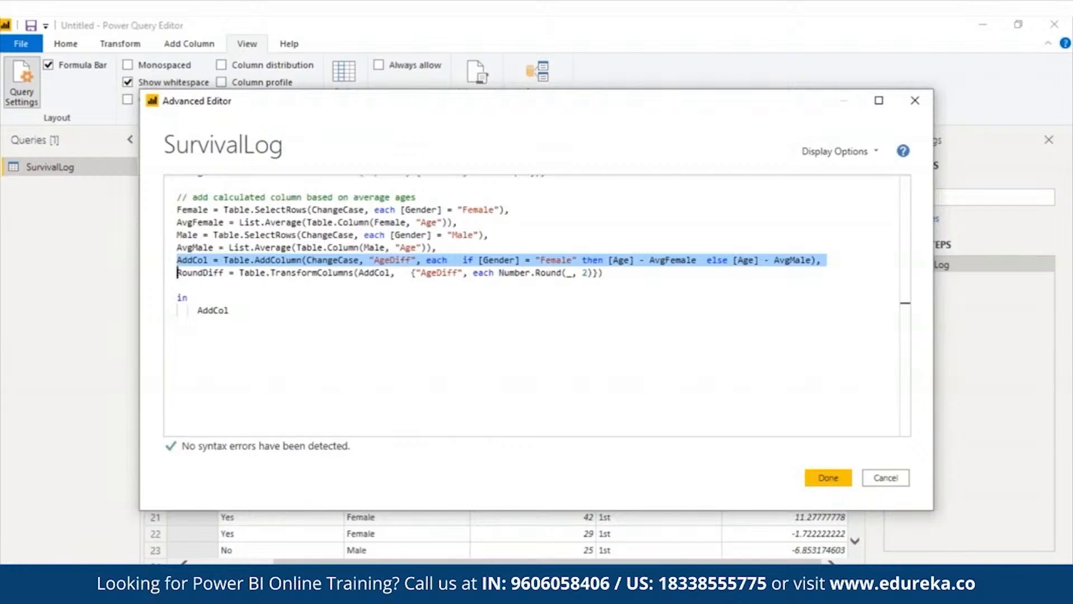
triple_click(439, 274)
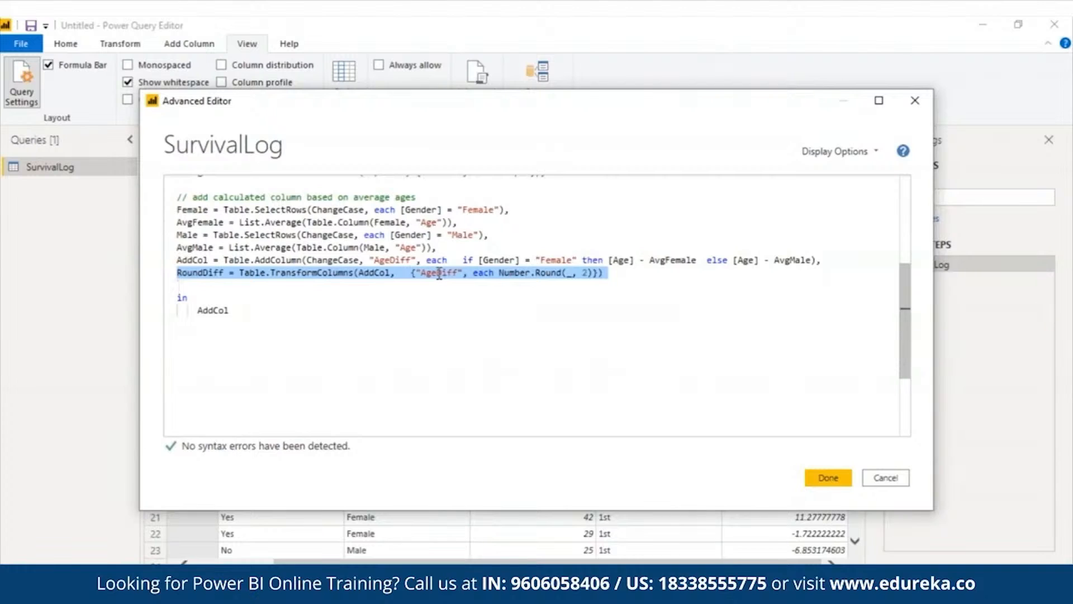
double_click(213, 309)
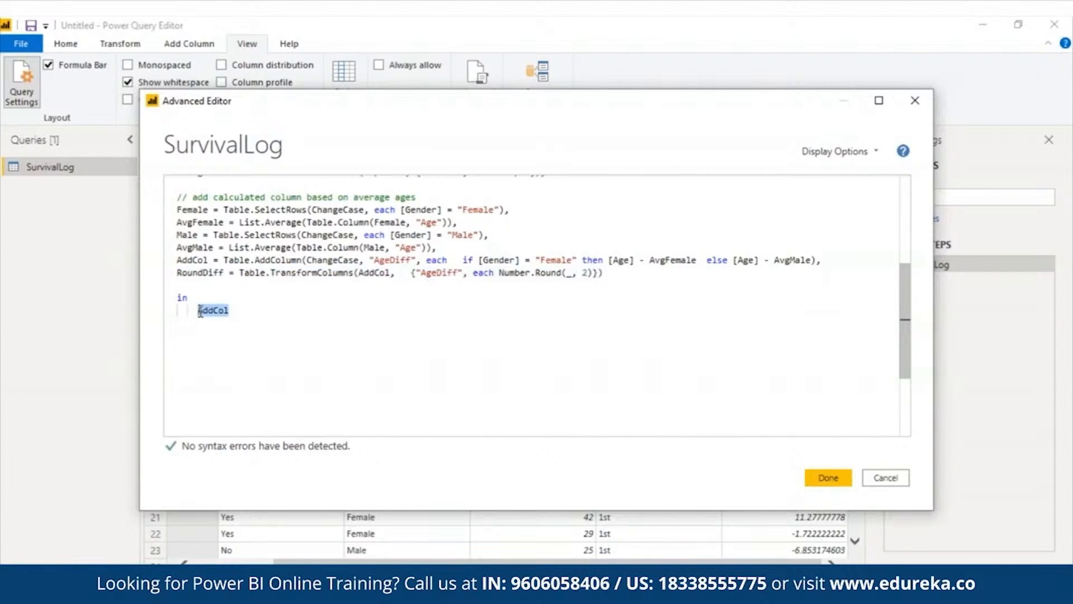
type("Round")
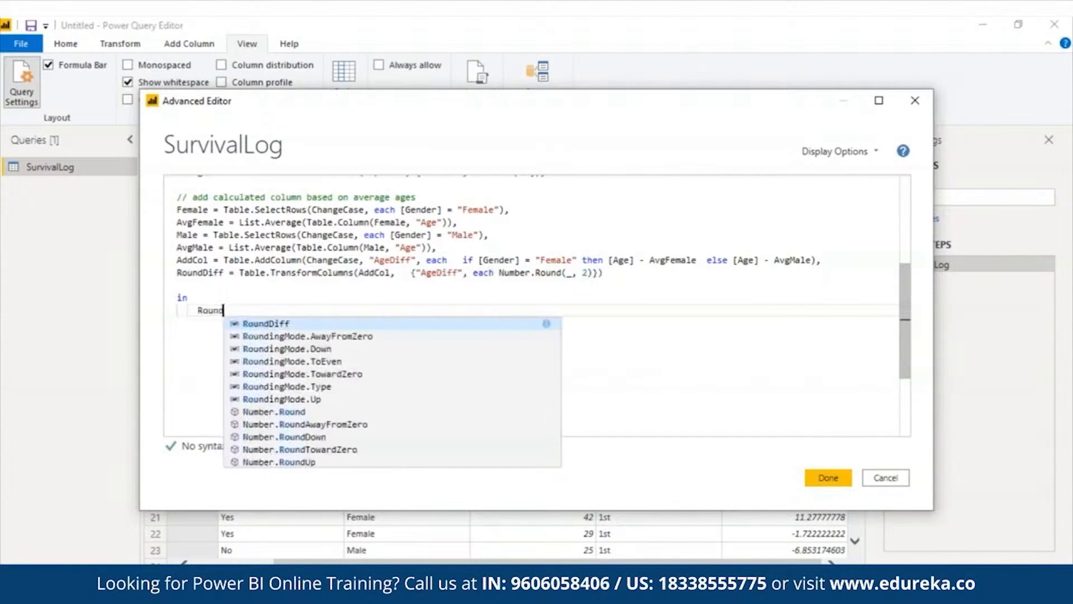
key("Return")
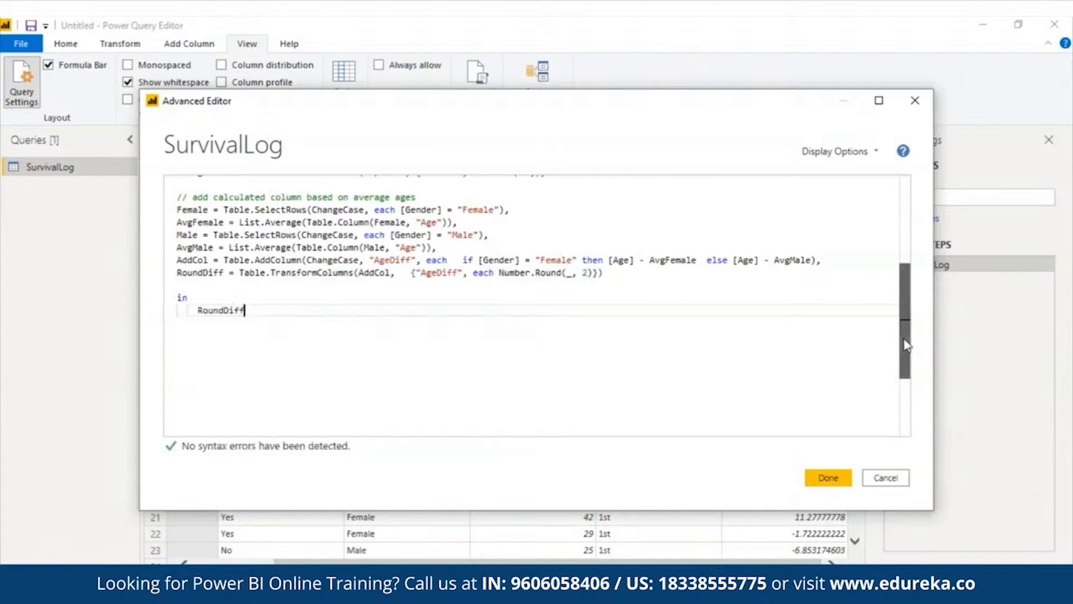
left_click_drag(905, 347, 901, 273)
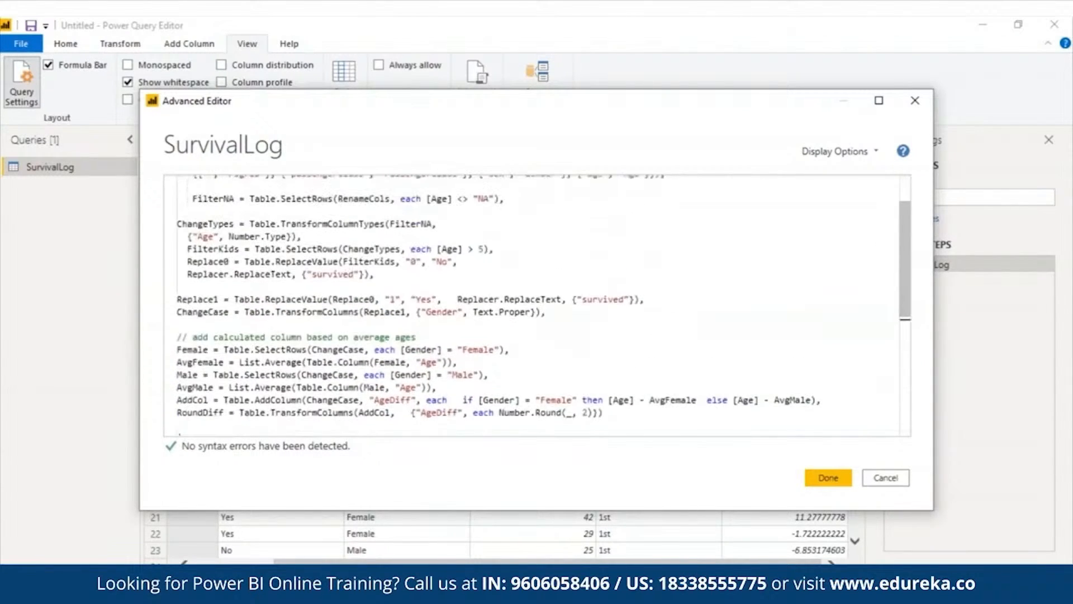
left_click(879, 100)
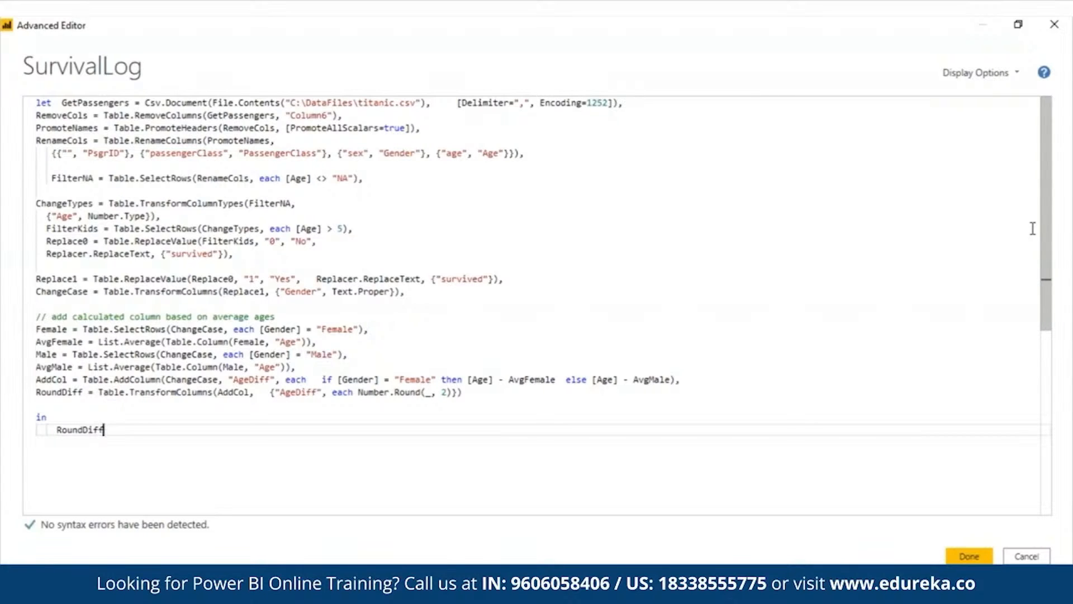
left_click(969, 556)
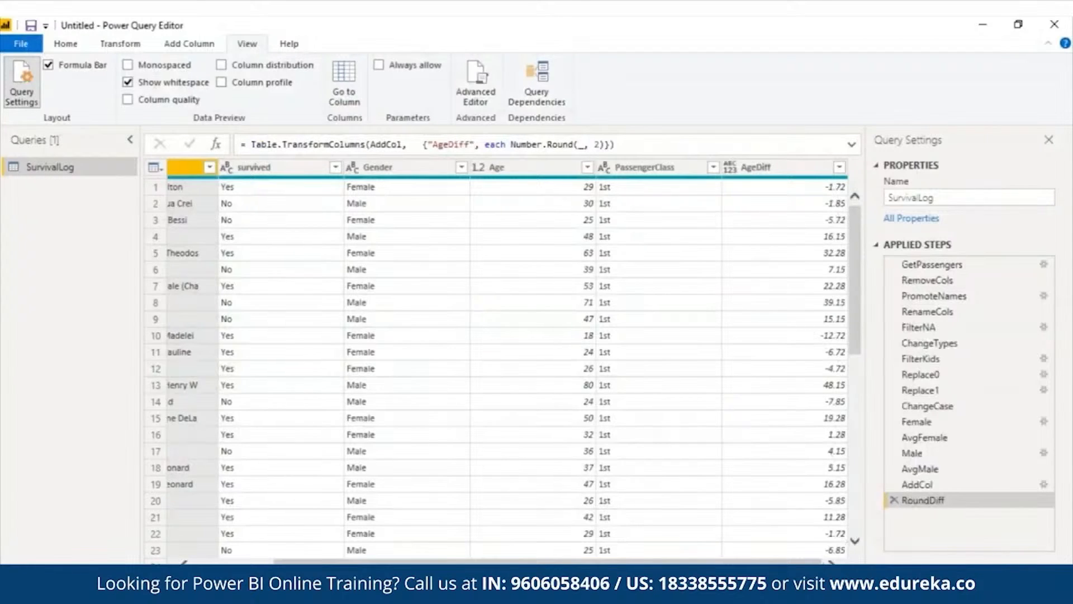
Preview the AvgMale applied step, then return to the RoundDiff step
mouse_move(671, 561)
left_mouse_down()
mouse_move(591, 561)
mouse_move(671, 561)
left_mouse_up()
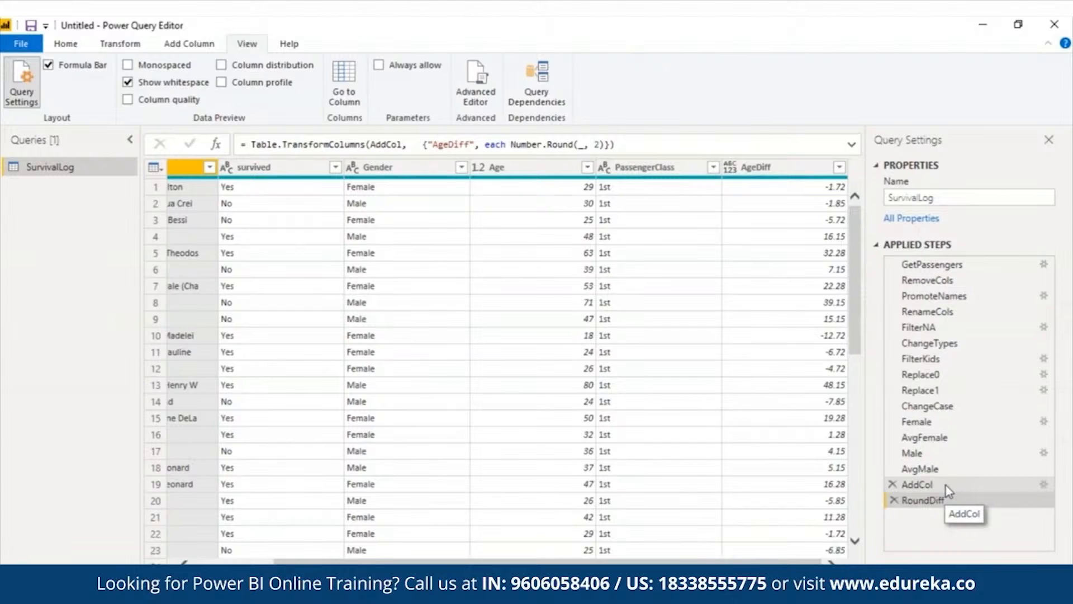
left_click(943, 467)
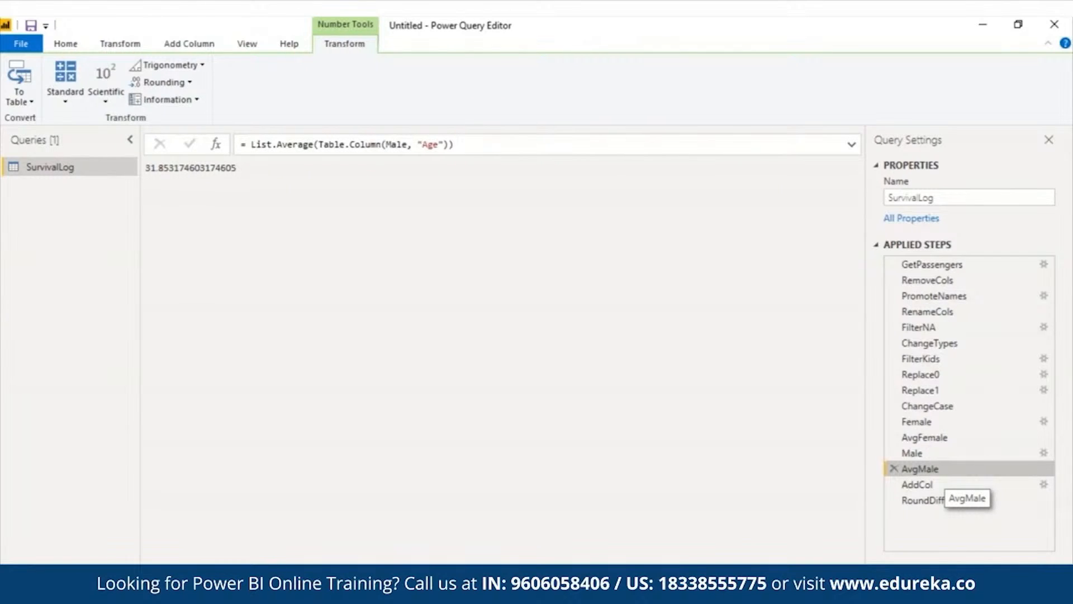
left_click(939, 501)
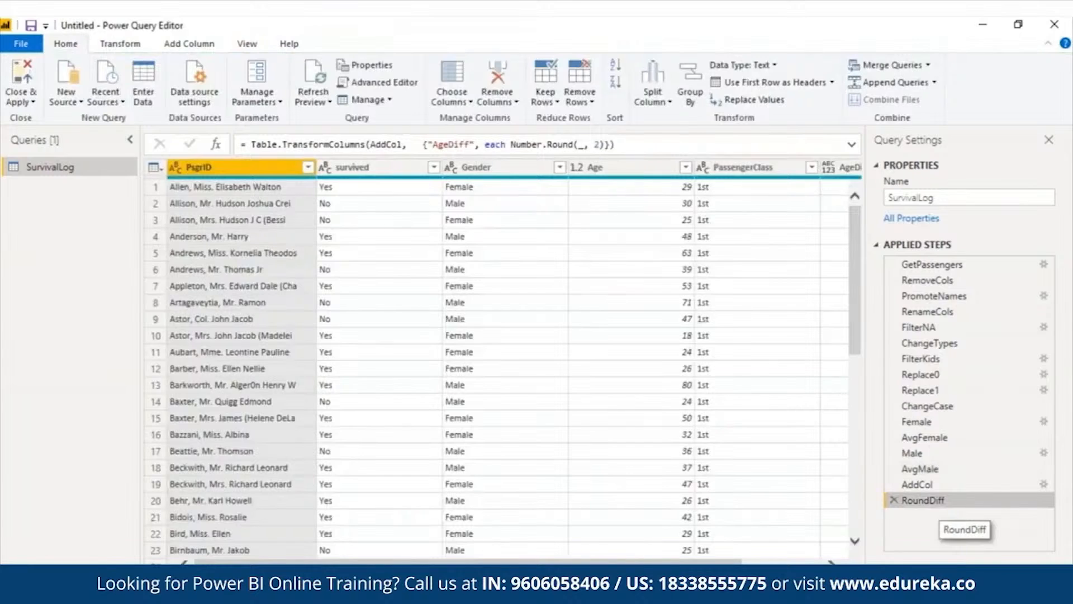